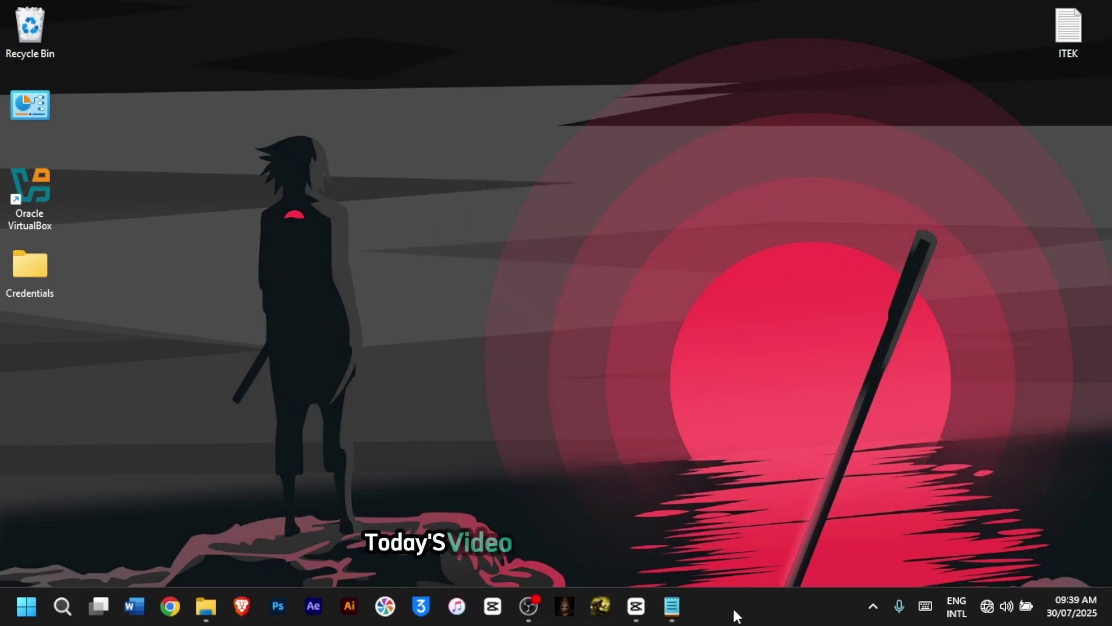
- Open Task Manager's Services page and scroll through the running and stopped services
right_click(733, 618)
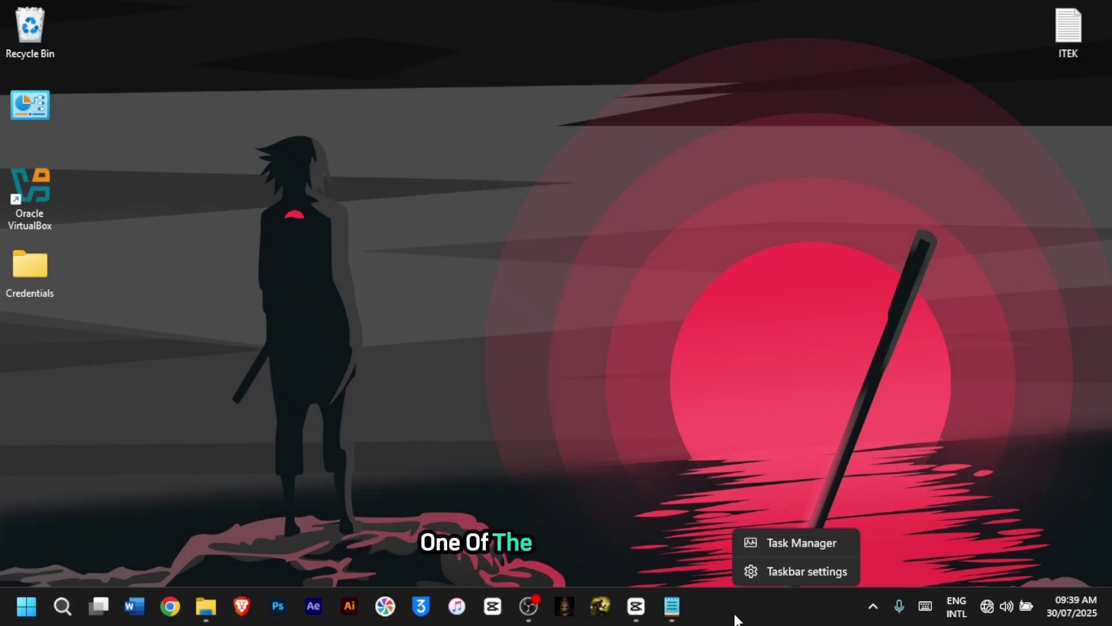
click(801, 545)
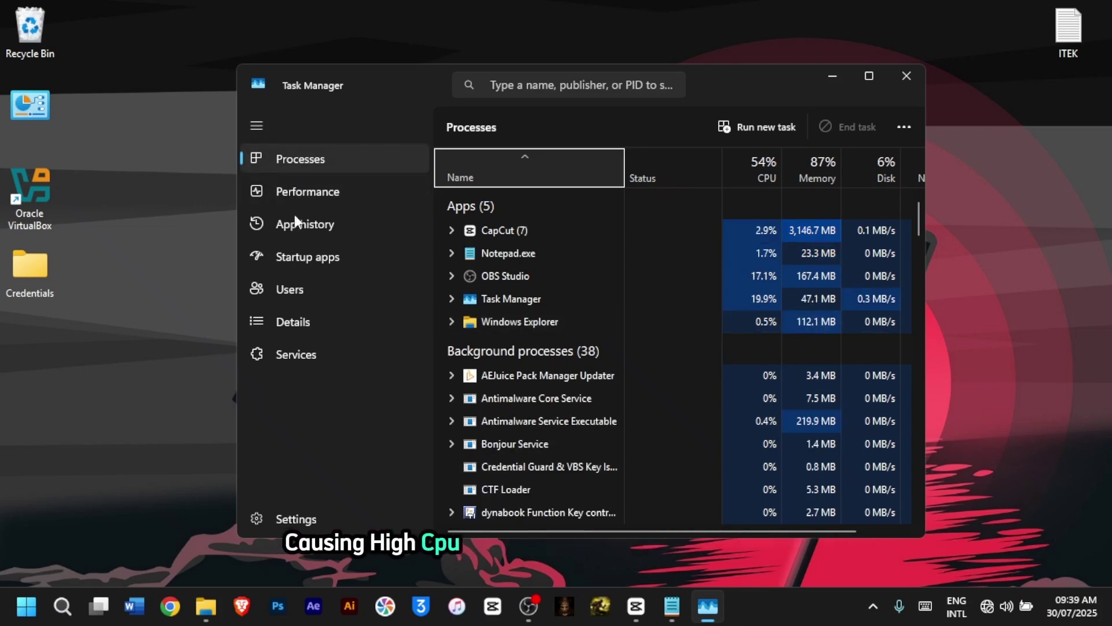
click(316, 355)
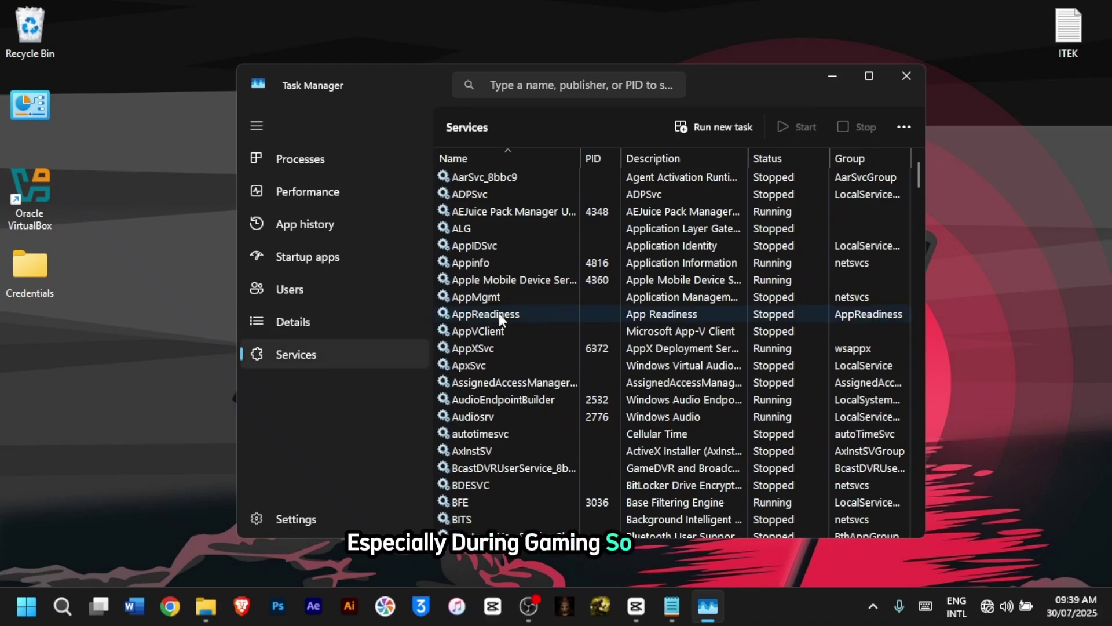
scroll(667, 238, down, 6)
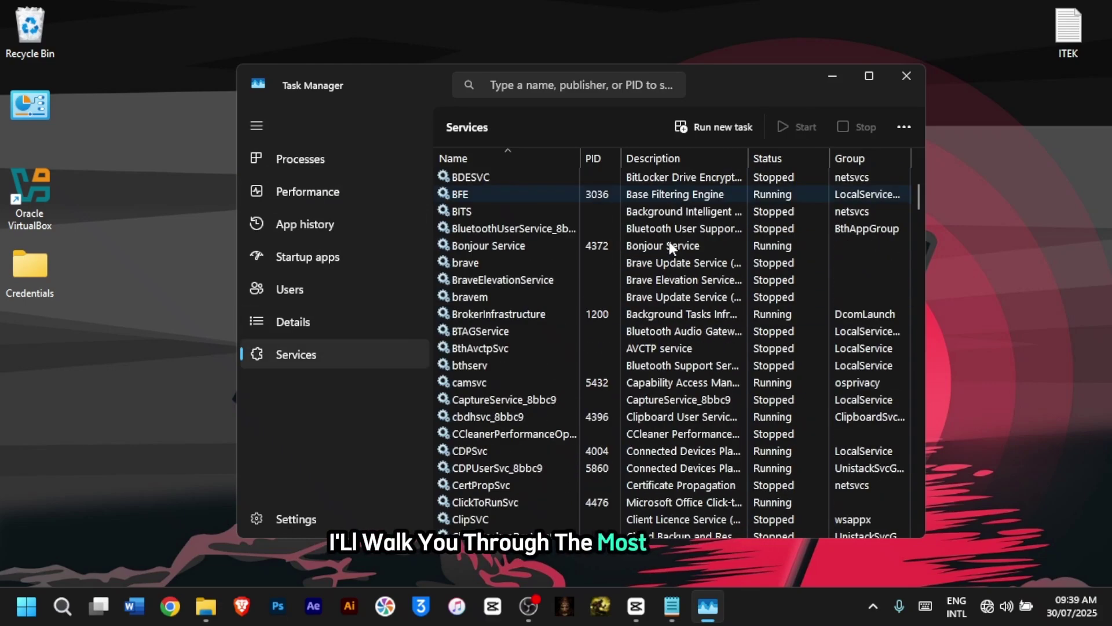
scroll(670, 241, down, 10)
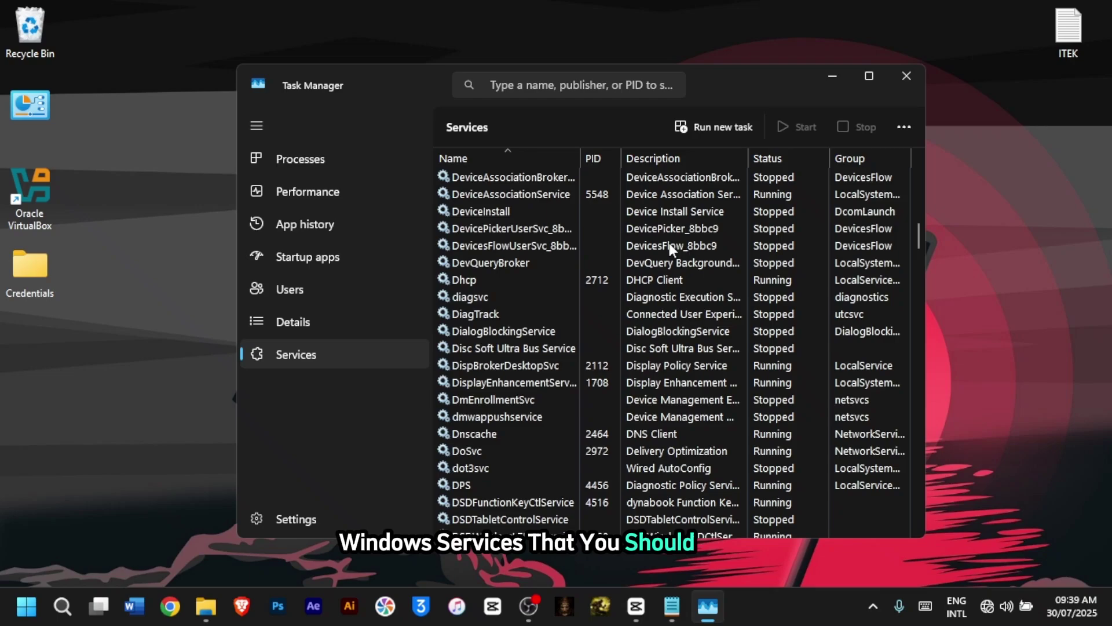
scroll(669, 243, down, 13)
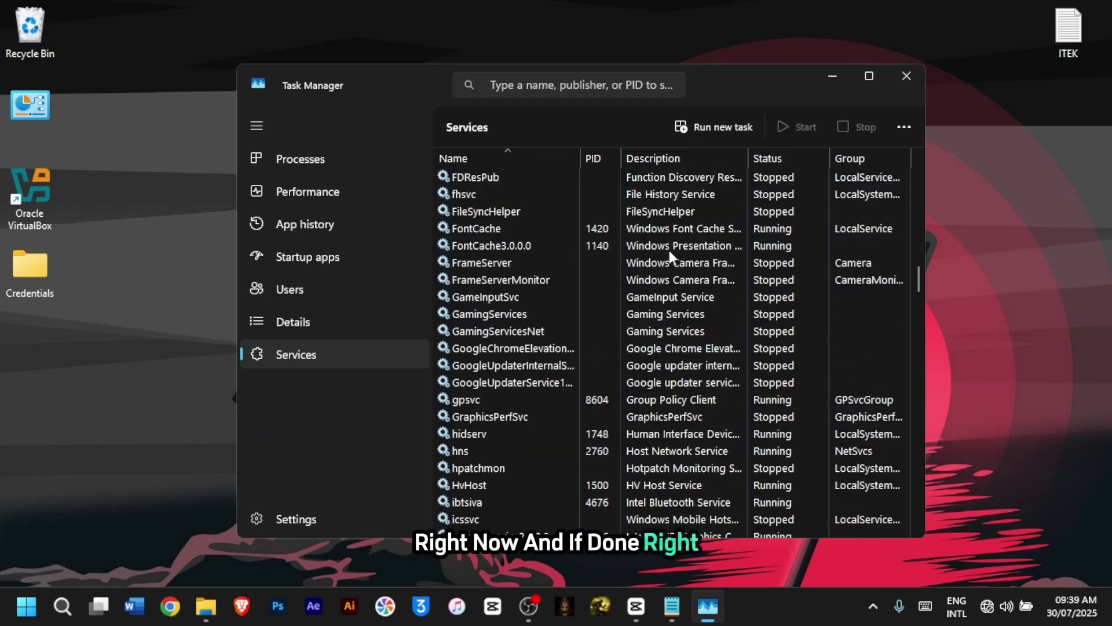
scroll(669, 250, down, 15)
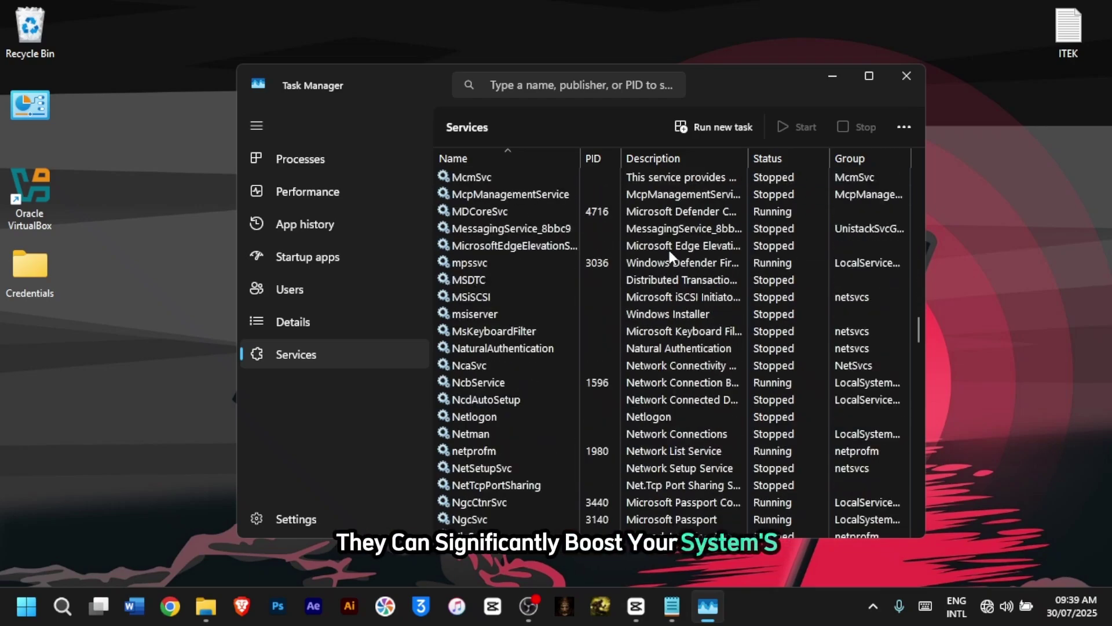
scroll(670, 250, down, 10)
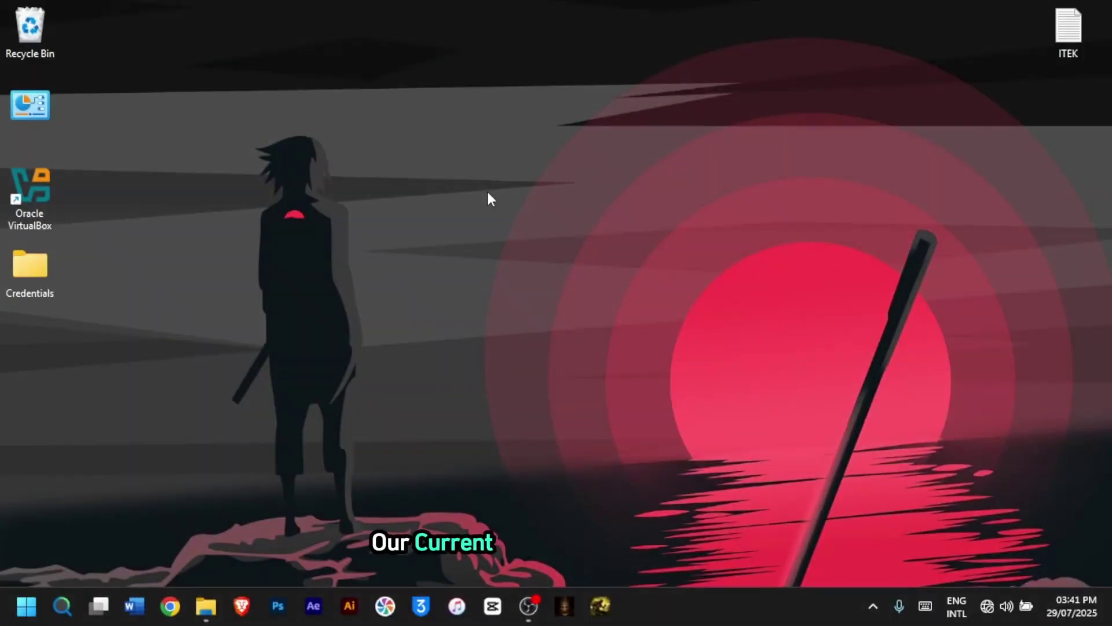
- Reopen Task Manager and view current CPU usage on the Performance page
right_click(716, 619)
click(766, 541)
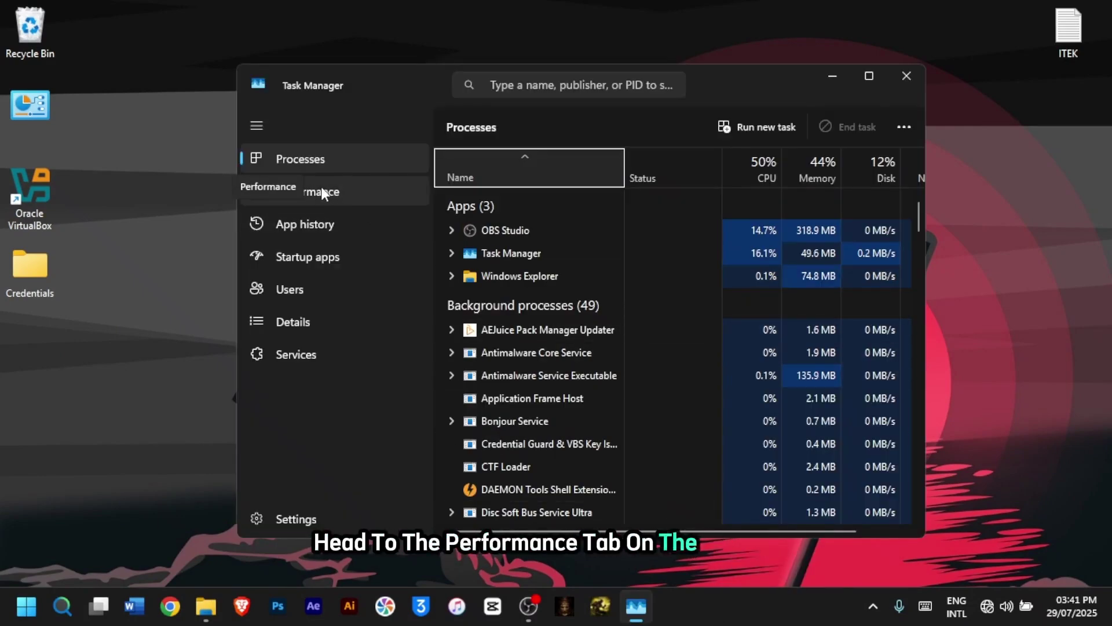
click(319, 188)
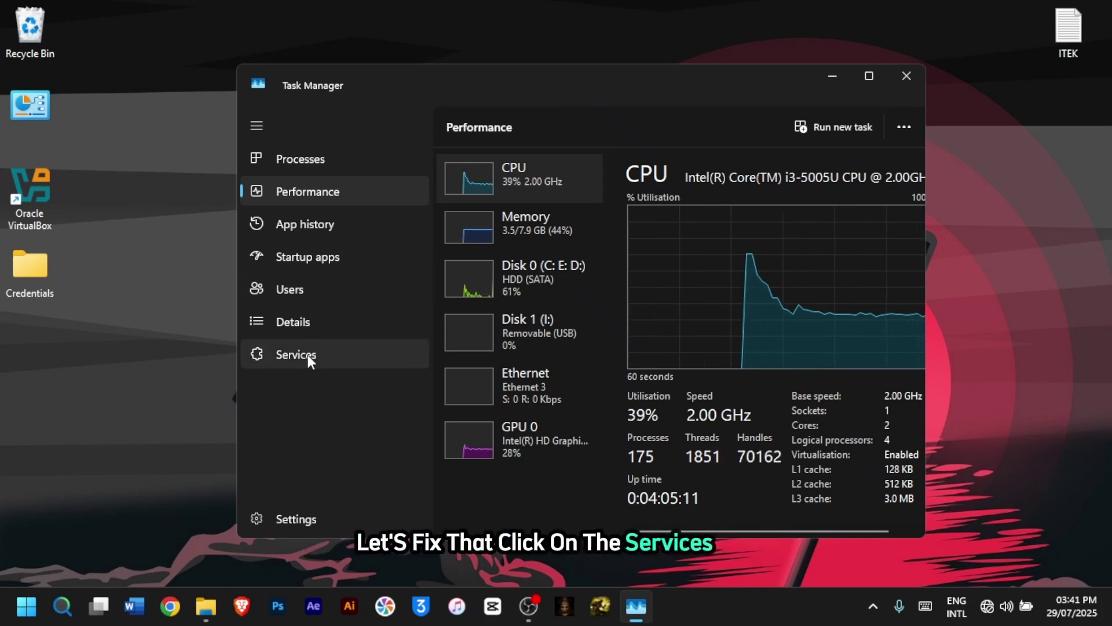
- Launch the full Services console from Task Manager's Services page via Open Services
click(307, 354)
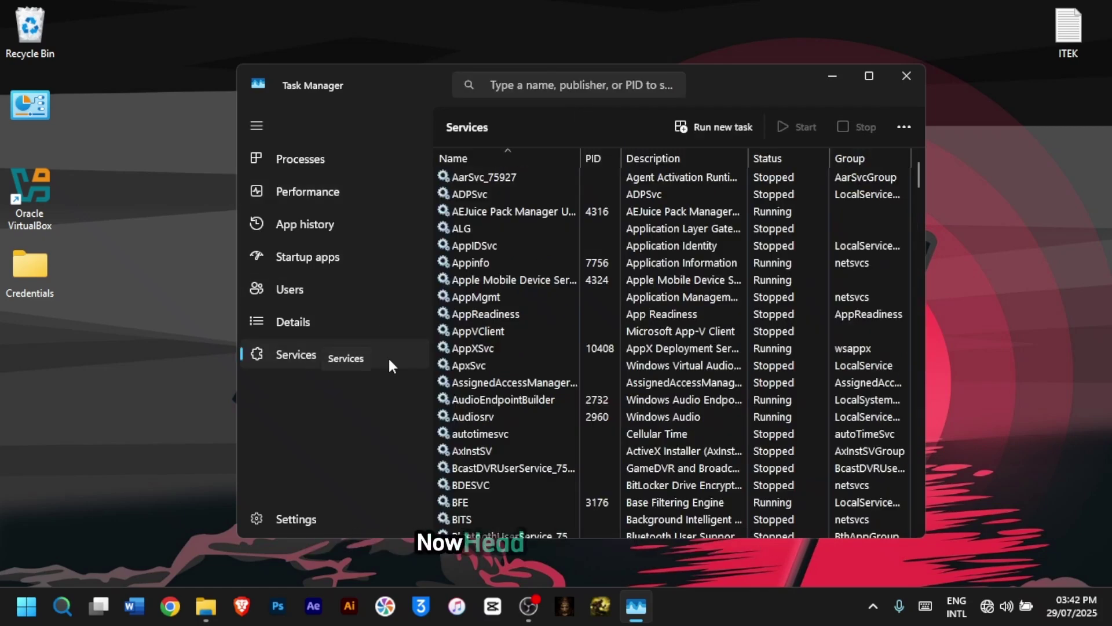
click(905, 126)
click(859, 191)
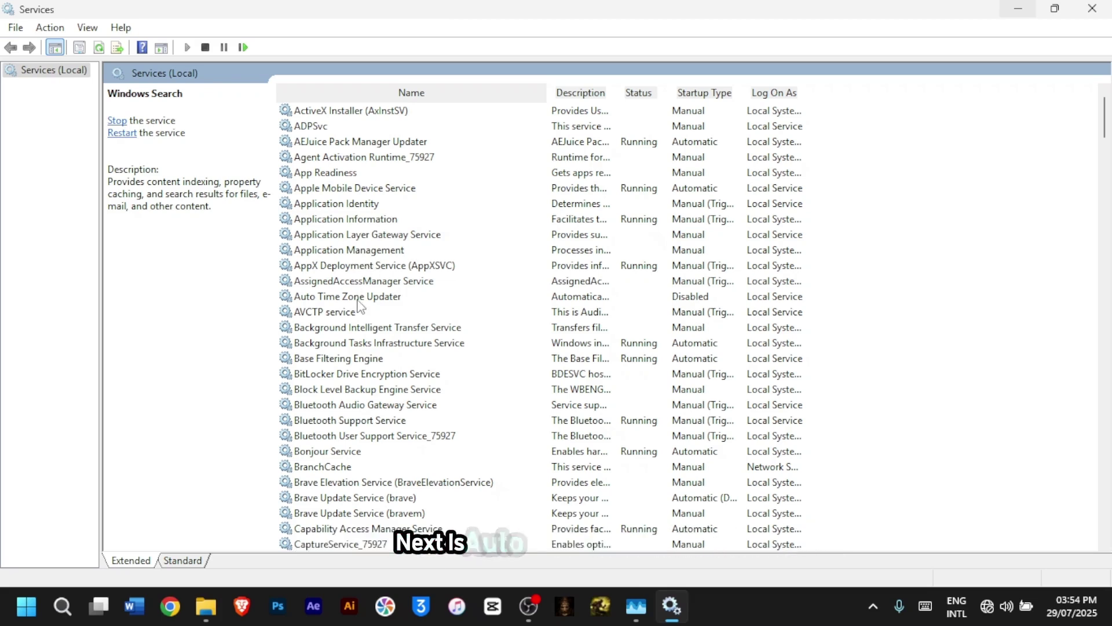
- Set the Auto Time Zone Updater startup type to Disabled
click(358, 300)
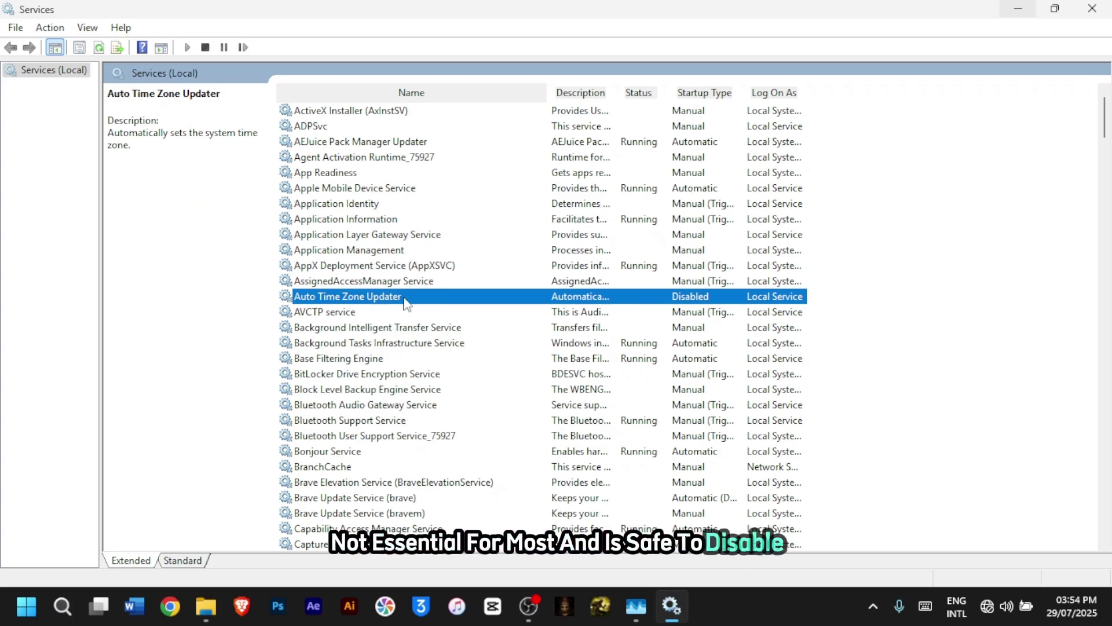
double_click(686, 301)
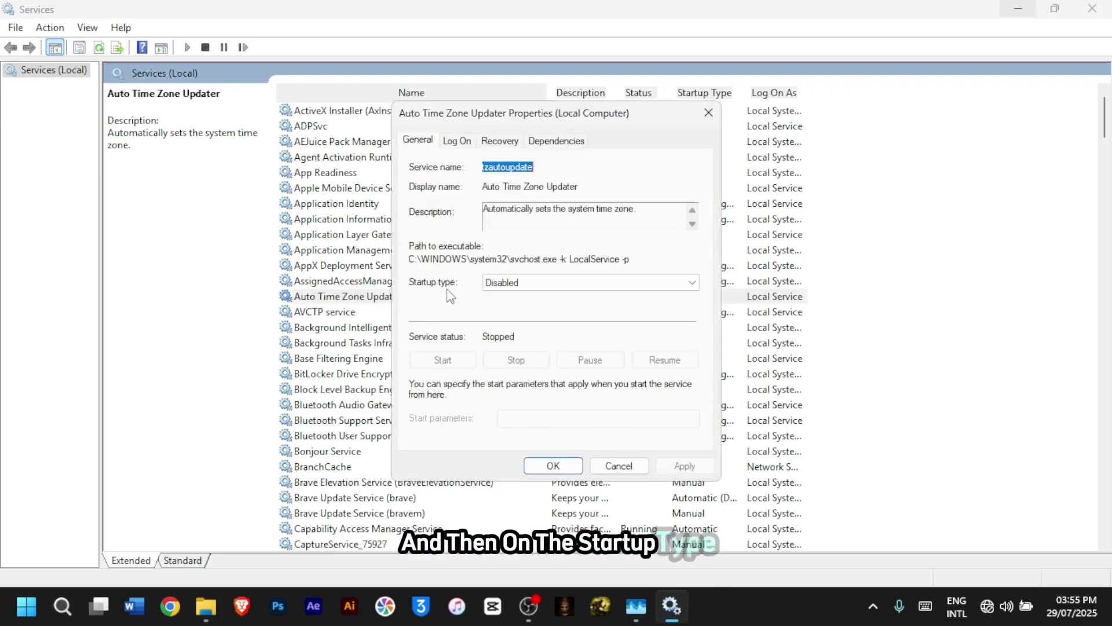
click(514, 284)
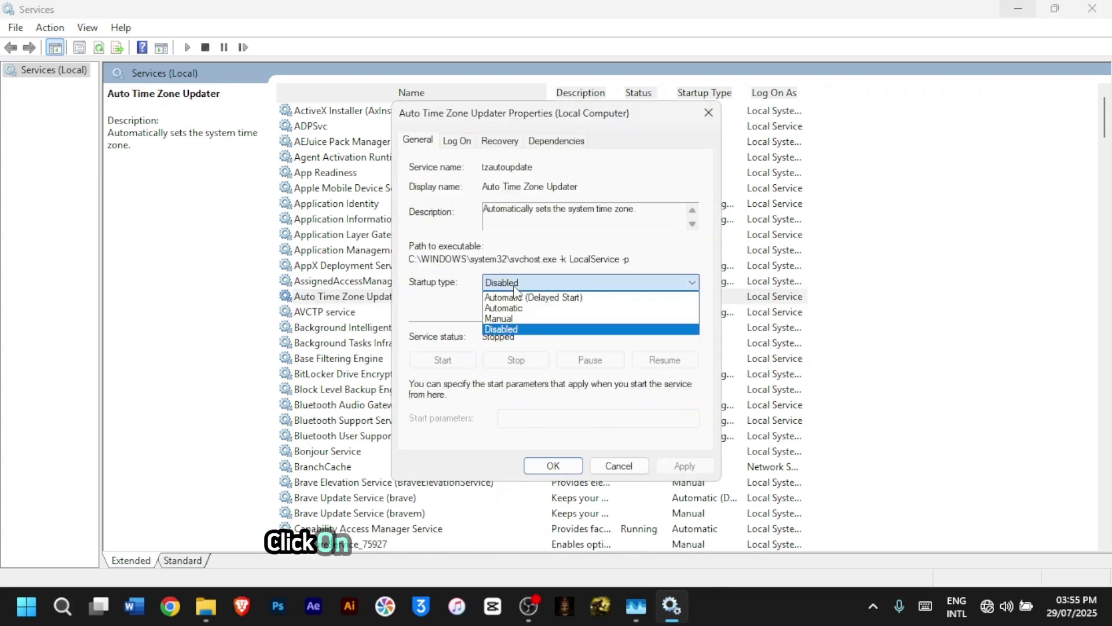
click(513, 329)
click(684, 466)
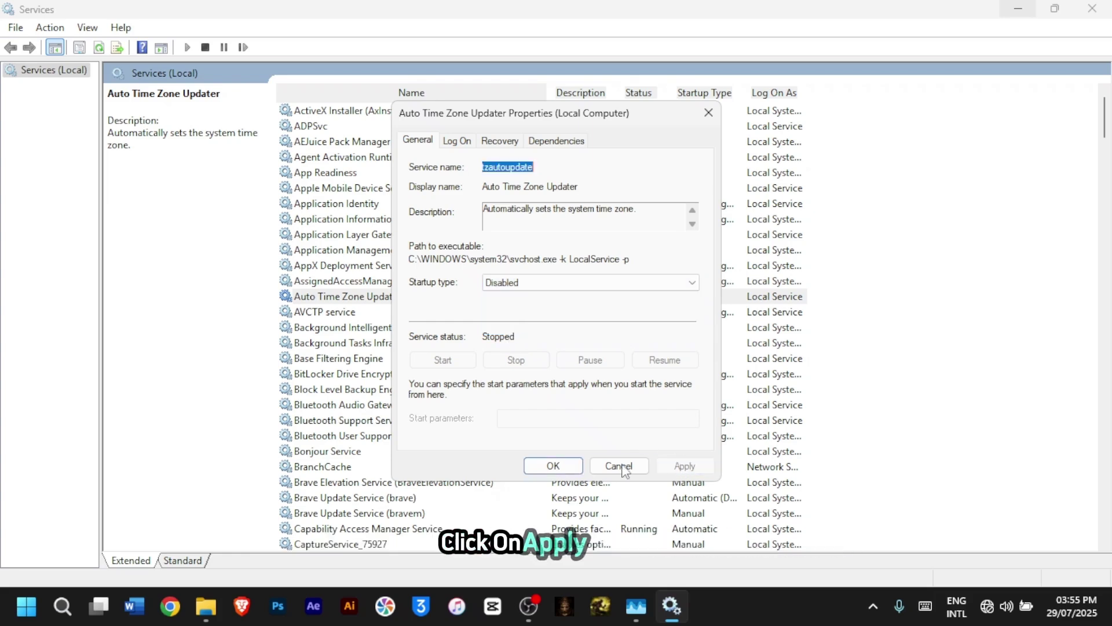
click(556, 466)
- Set the AssignedAccessManager Service startup type to Disabled
click(359, 283)
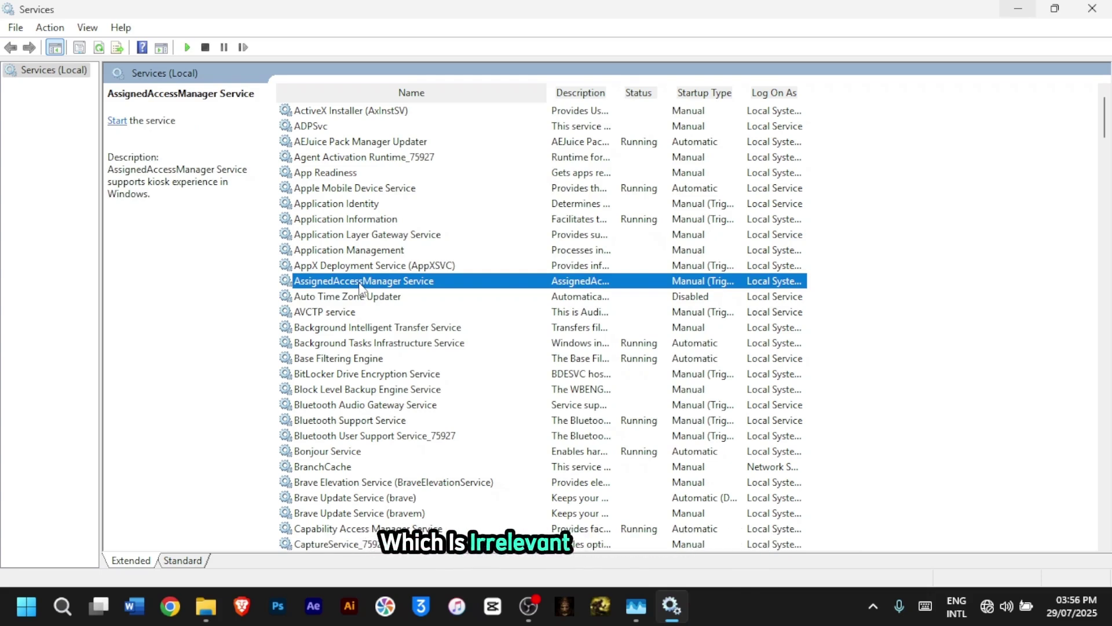
right_click(368, 282)
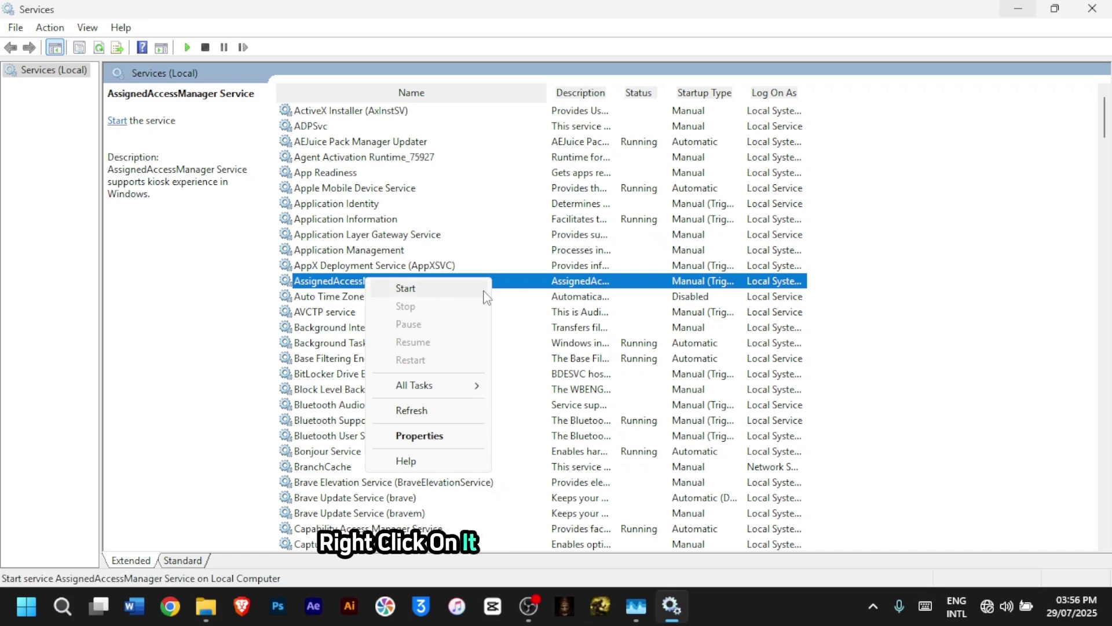
click(538, 282)
double_click(539, 282)
click(542, 284)
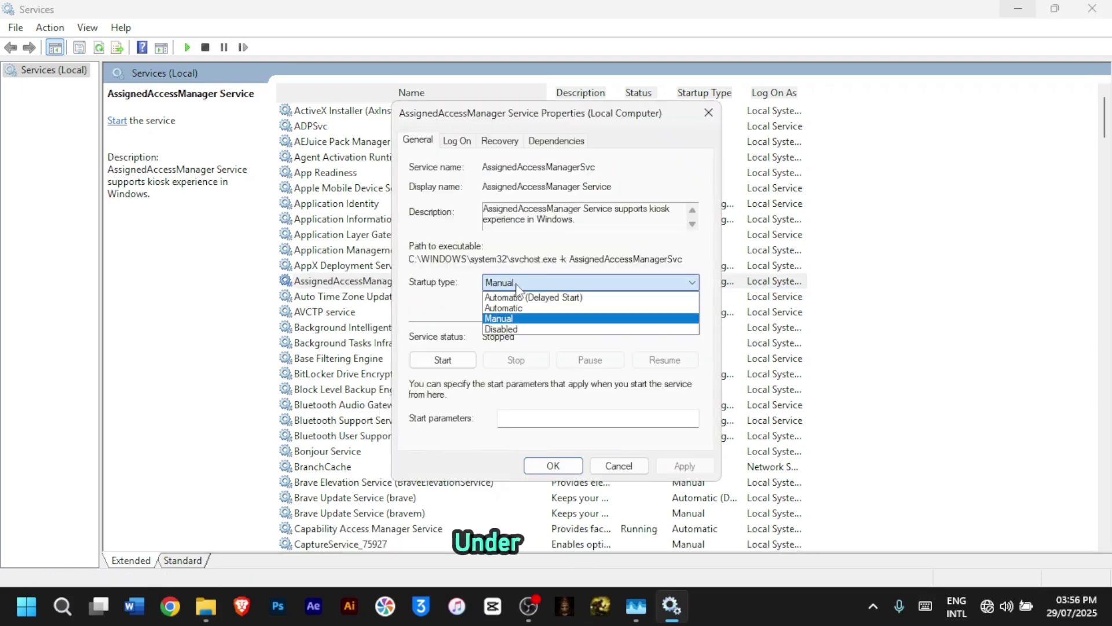
click(517, 329)
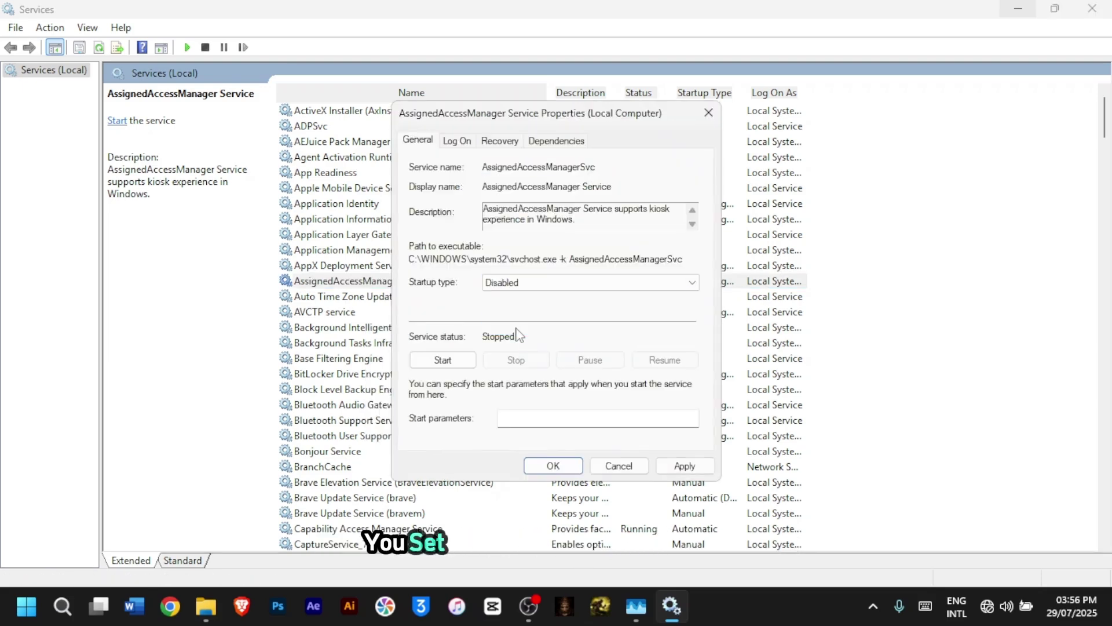
click(684, 466)
click(570, 468)
- Open the telemetry service's properties, then set Diagnostic Execution Service to Disabled
scroll(367, 275, down, 8)
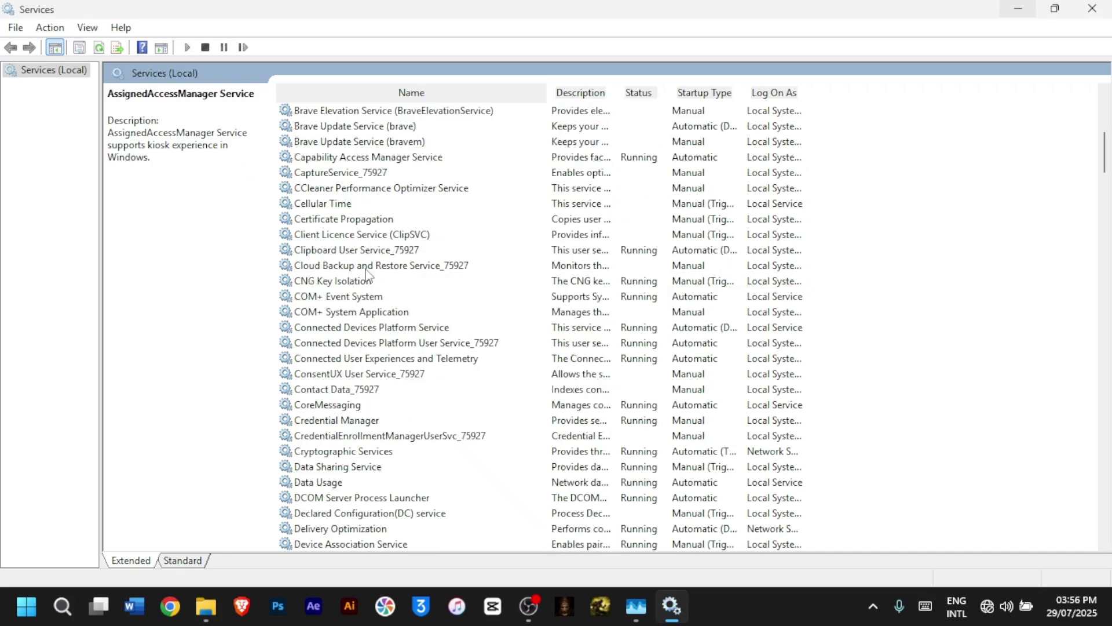
click(351, 361)
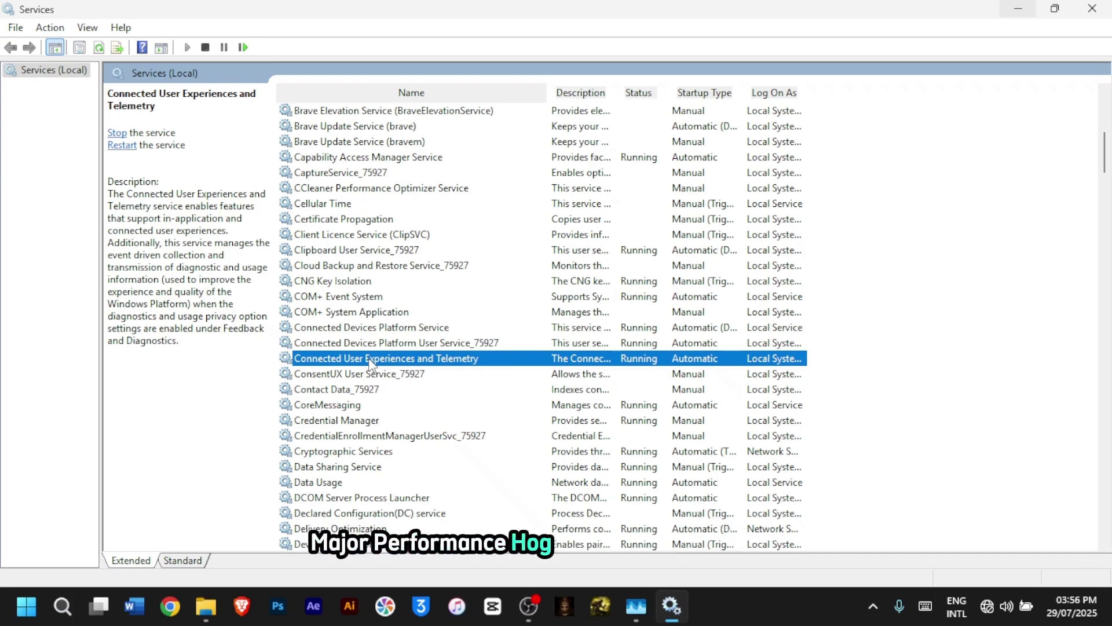
double_click(371, 360)
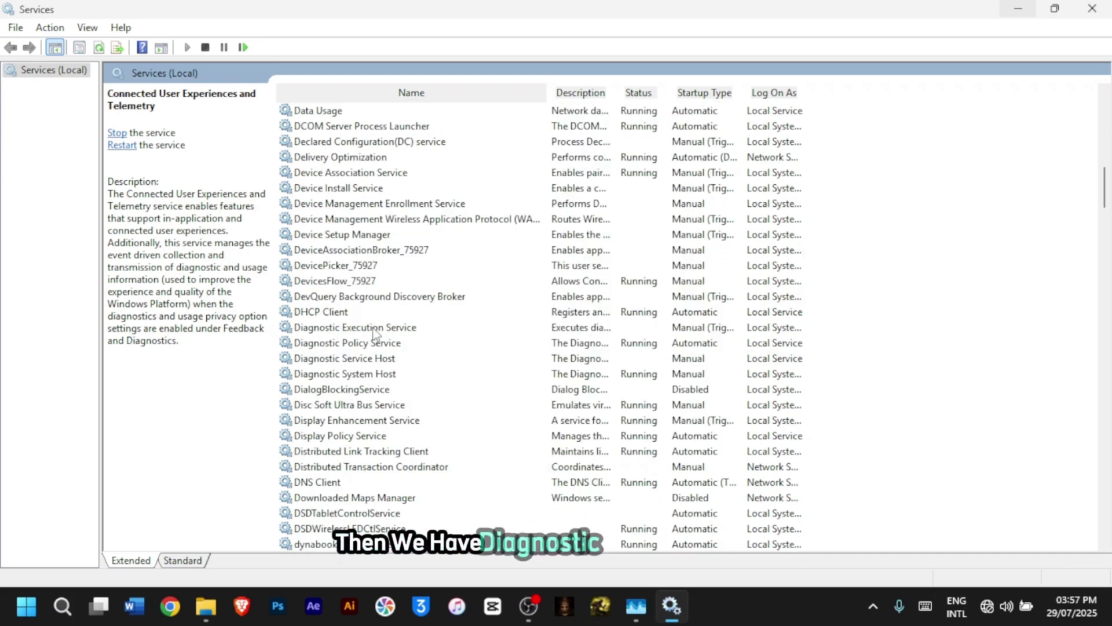
click(374, 328)
double_click(374, 328)
click(515, 283)
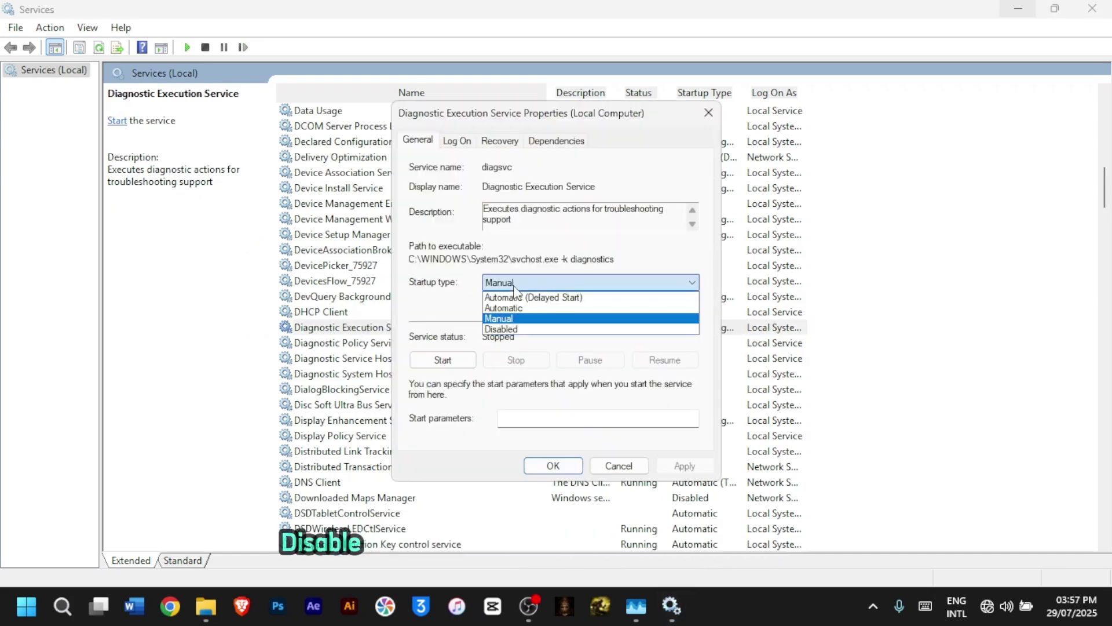
click(502, 328)
click(684, 466)
click(553, 466)
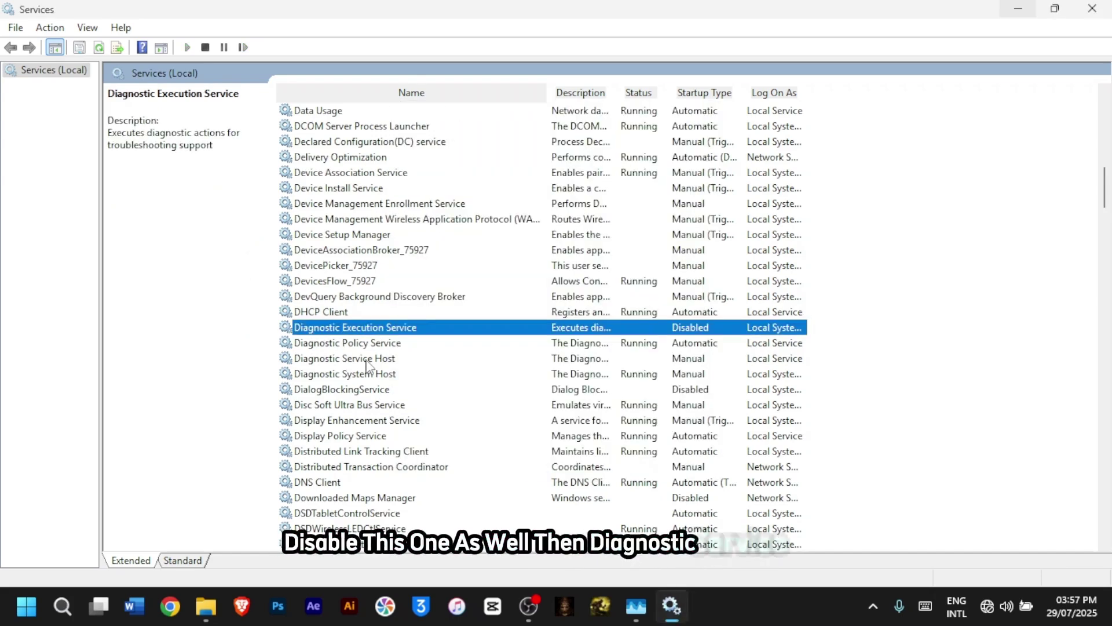
- Disable Diagnostic Service Host, Diagnostic System Host and Downloaded Maps Manager
double_click(366, 361)
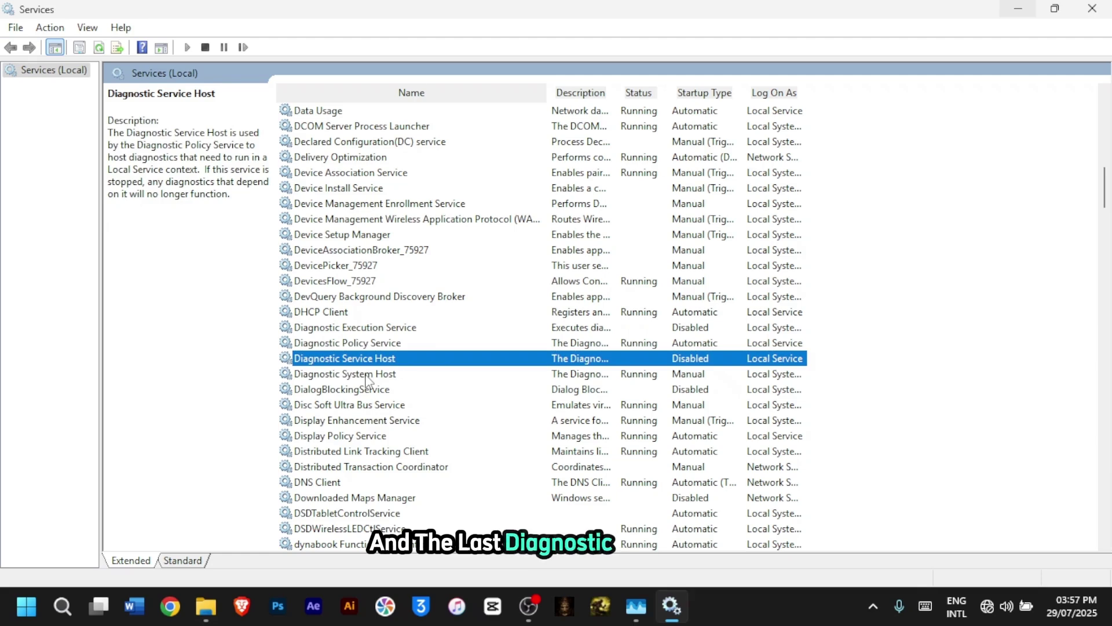
double_click(367, 376)
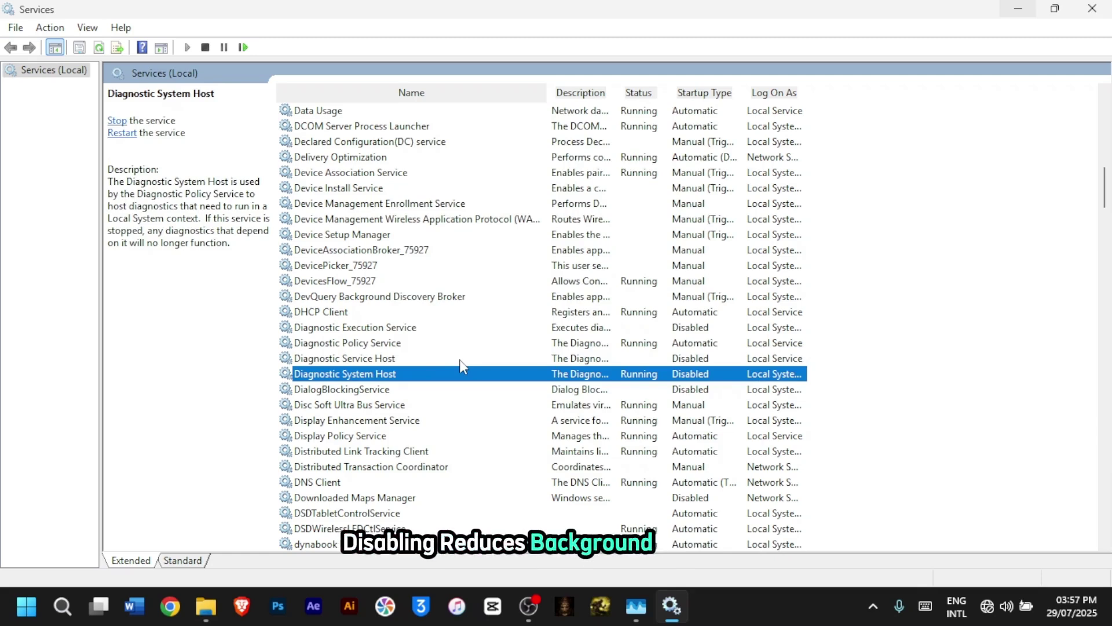
scroll(460, 362, down, 3)
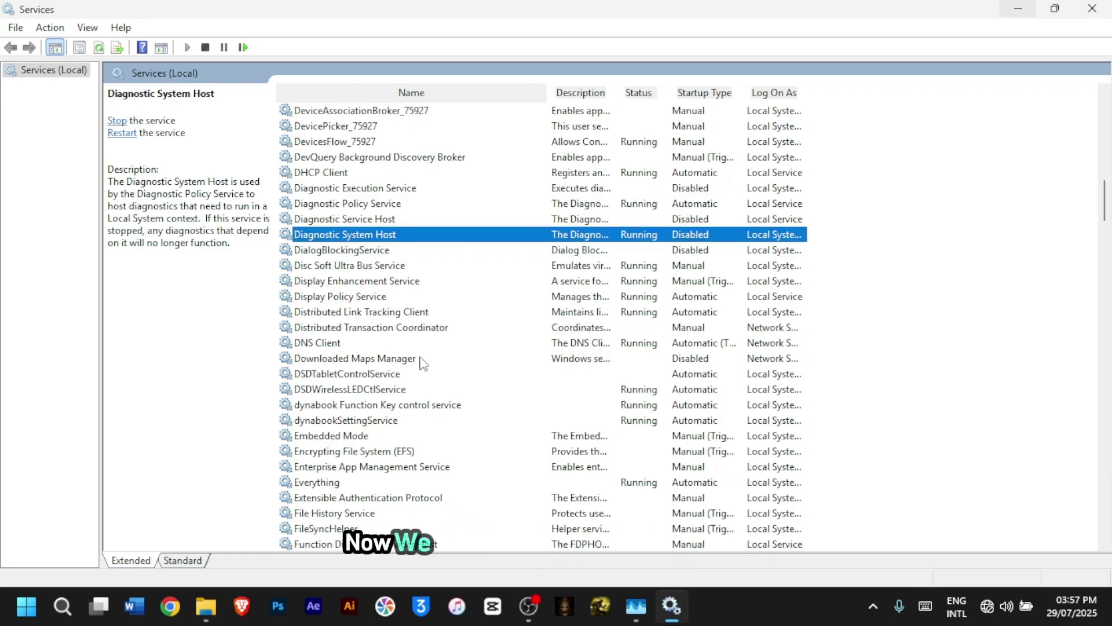
click(367, 359)
double_click(369, 359)
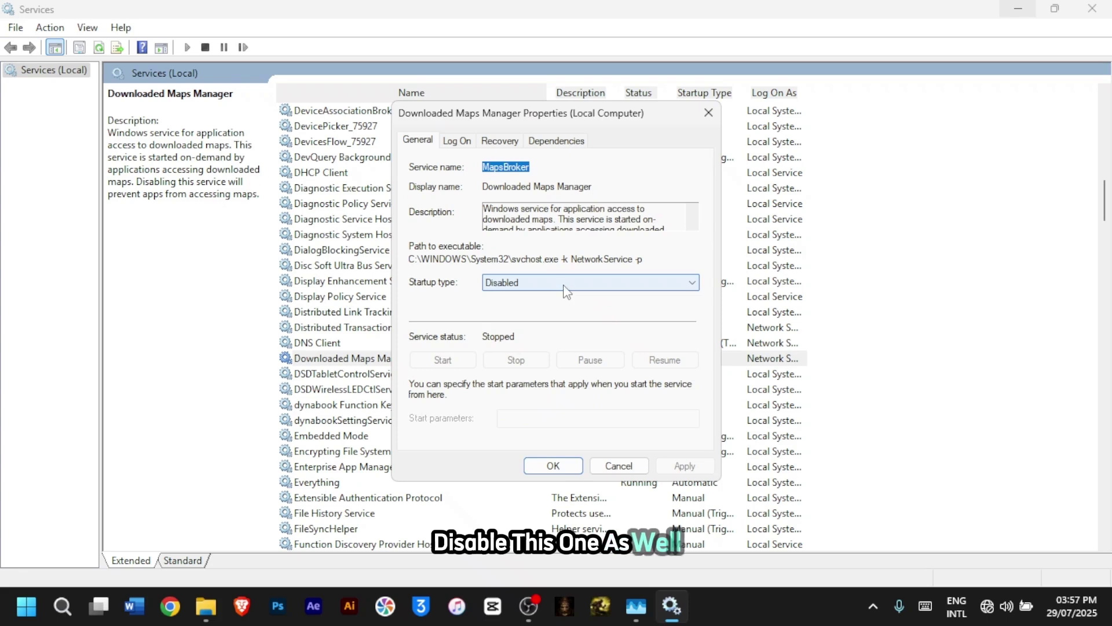
key(Return)
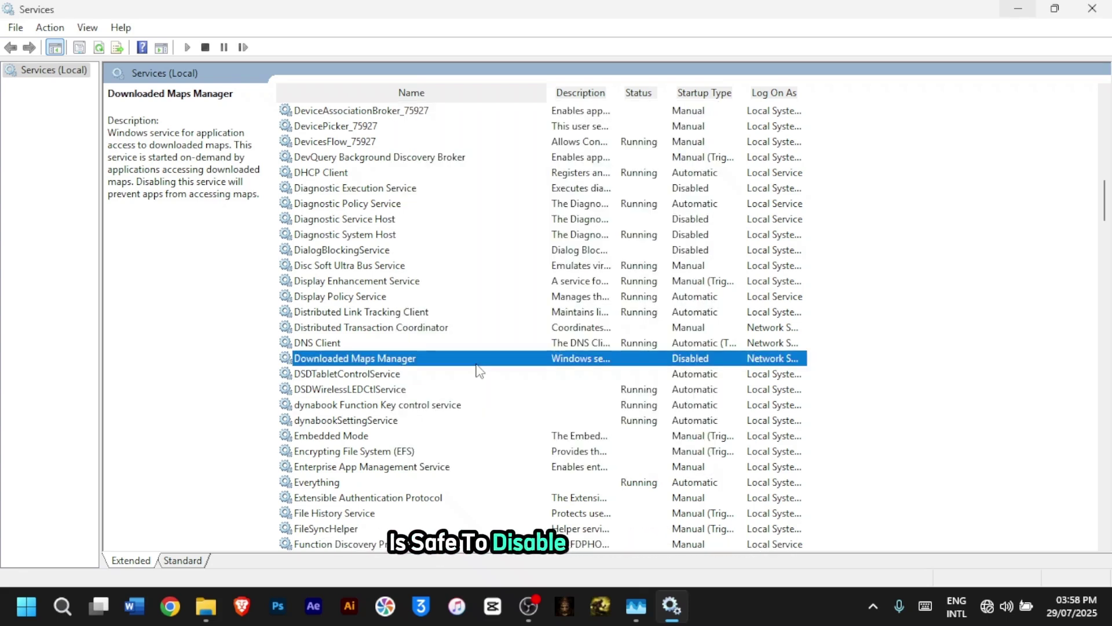
scroll(368, 364, down, 6)
- Set the Geolocation Service startup type to Disabled
click(340, 360)
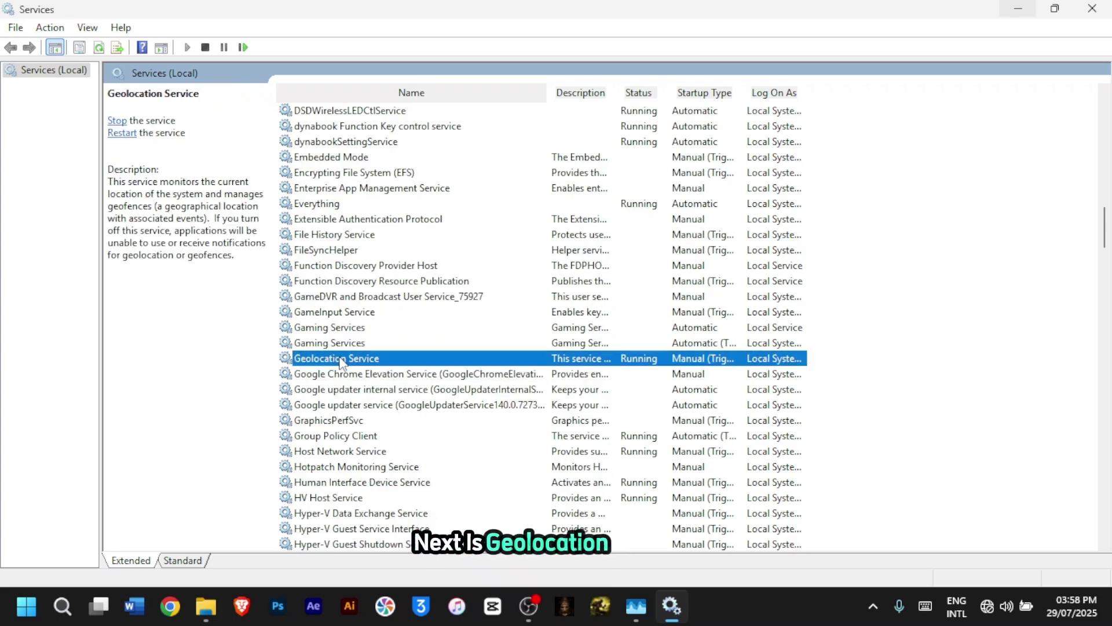
double_click(340, 360)
click(590, 282)
click(521, 330)
key(Return)
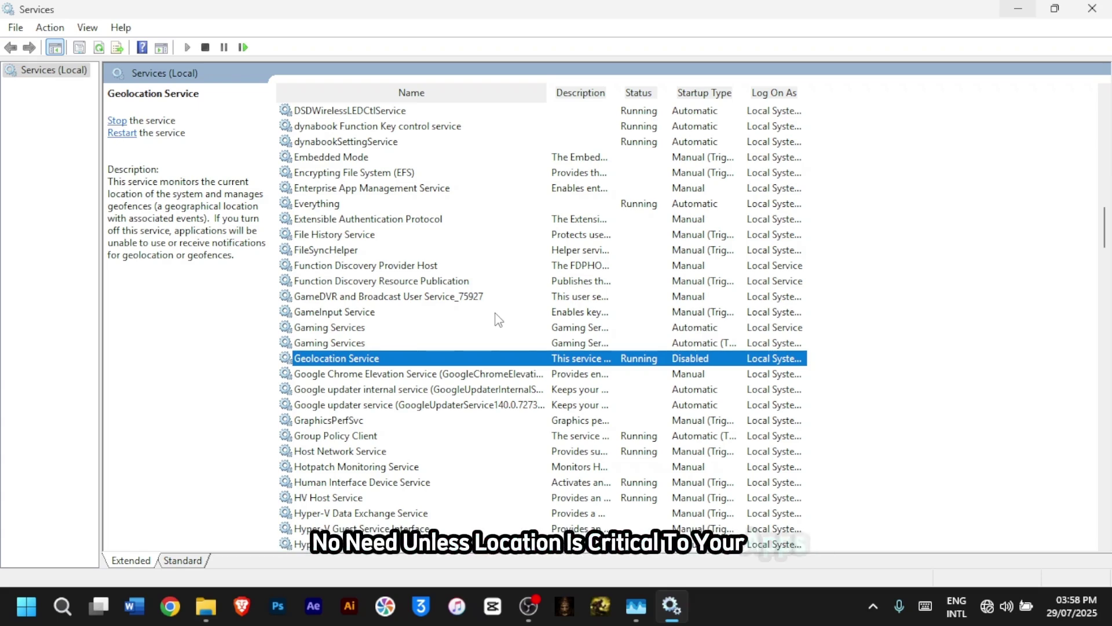
- Set edgeupdate and edgeupdatem to Disabled, then select Net.Tcp Port Sharing Service
scroll(498, 318, down, 20)
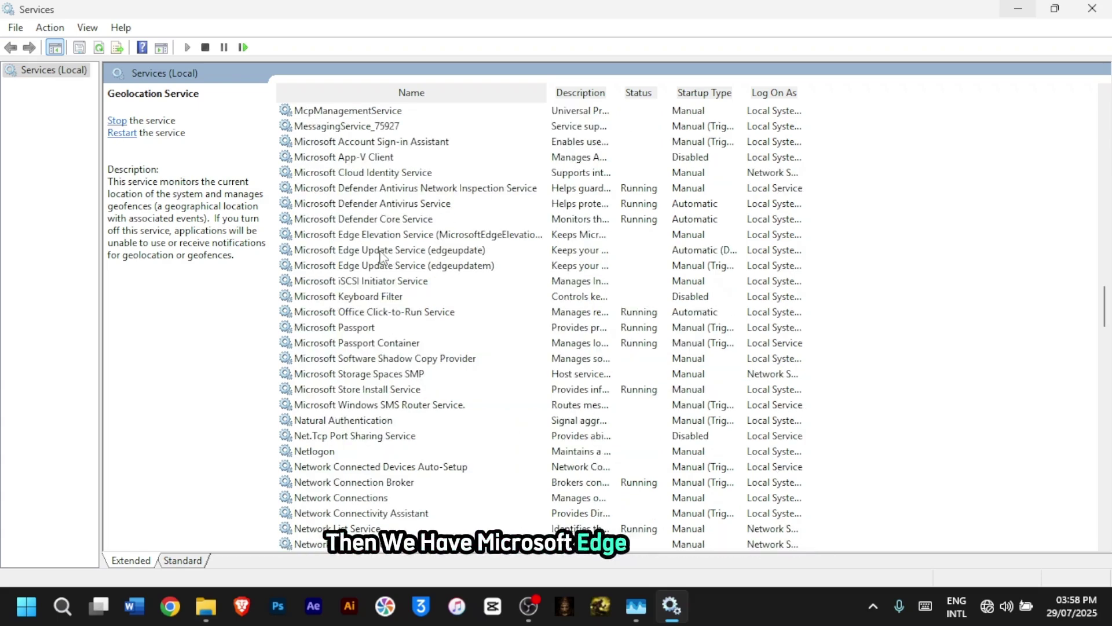
double_click(381, 250)
click(522, 282)
click(522, 326)
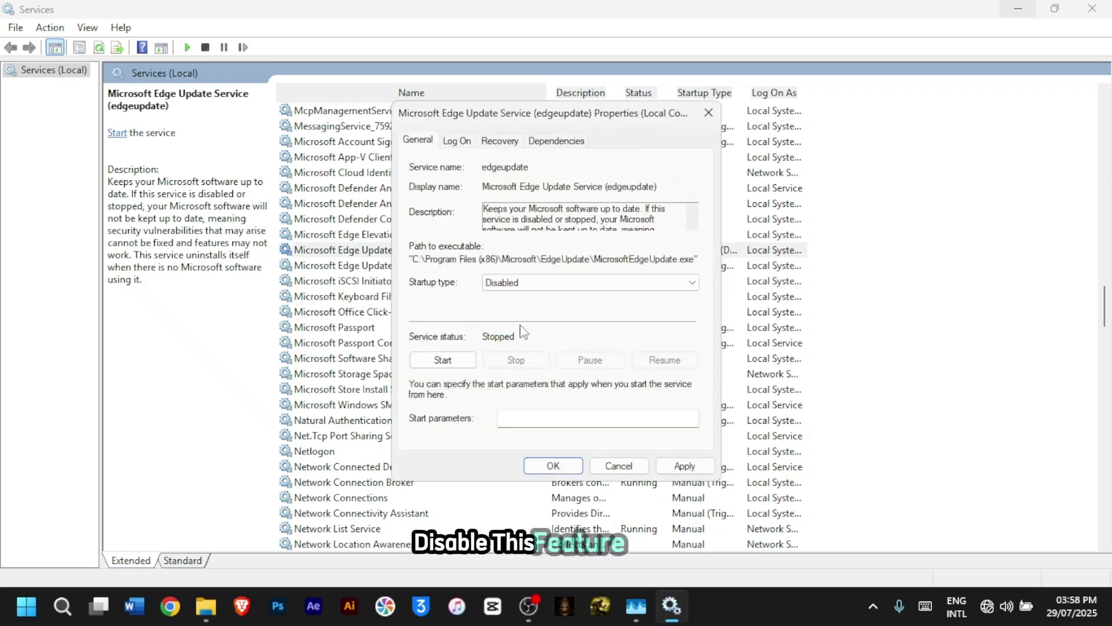
click(685, 465)
click(553, 465)
click(443, 266)
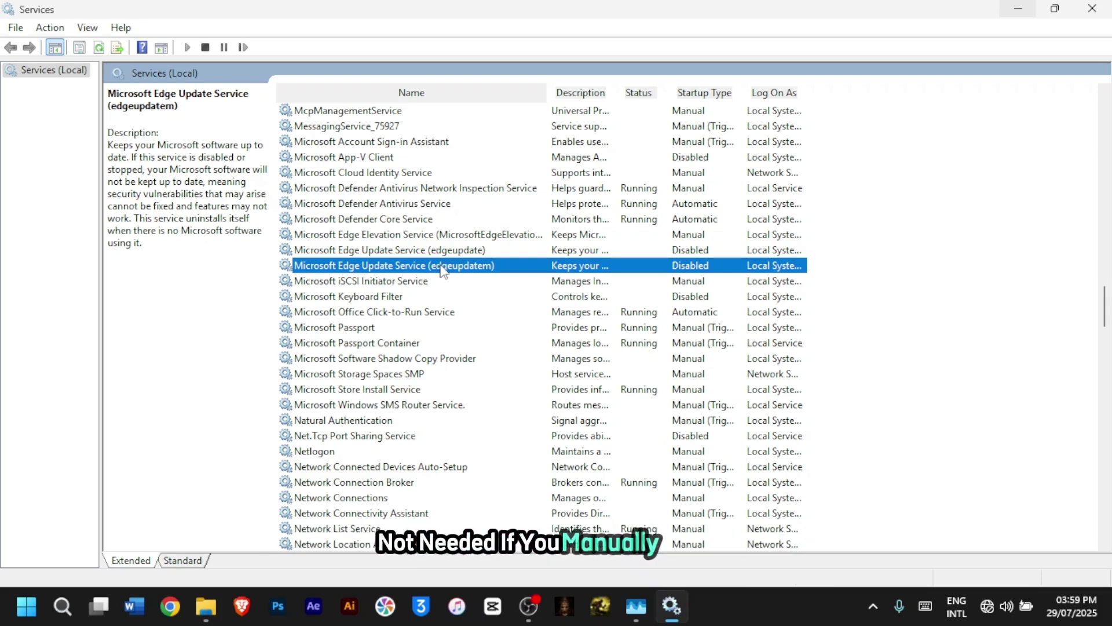
scroll(422, 290, down, 3)
click(413, 300)
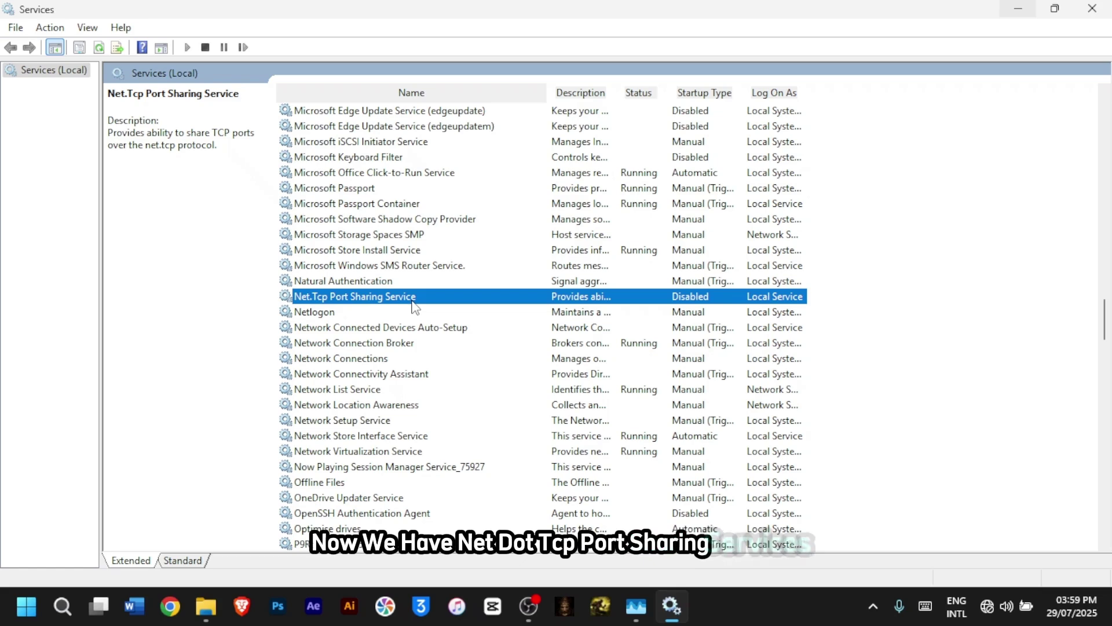
double_click(415, 300)
key(Return)
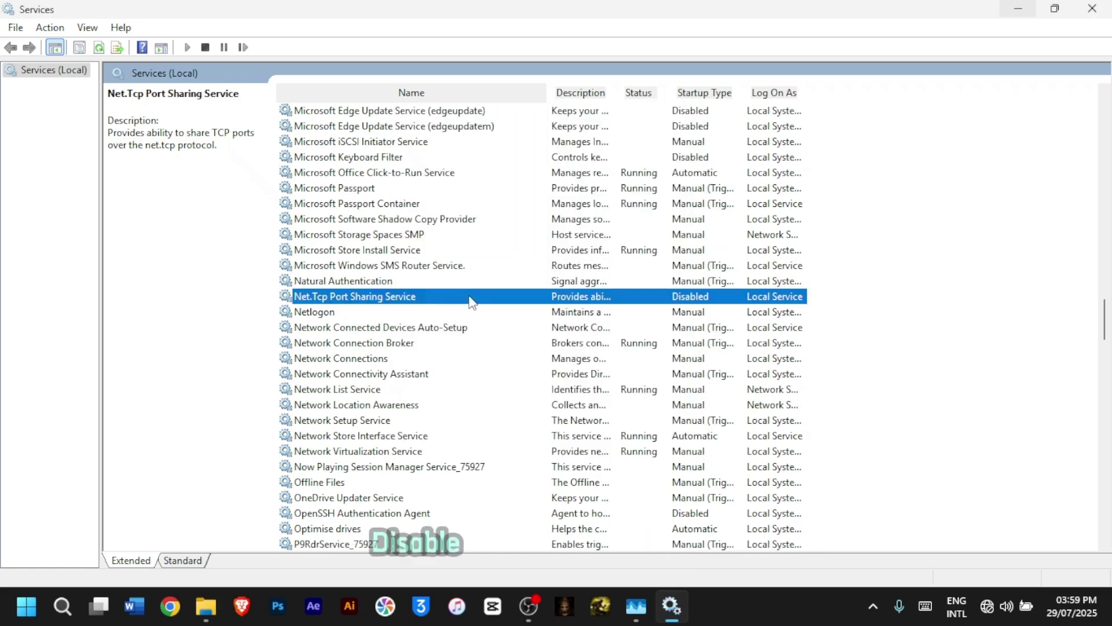
scroll(471, 301, down, 4)
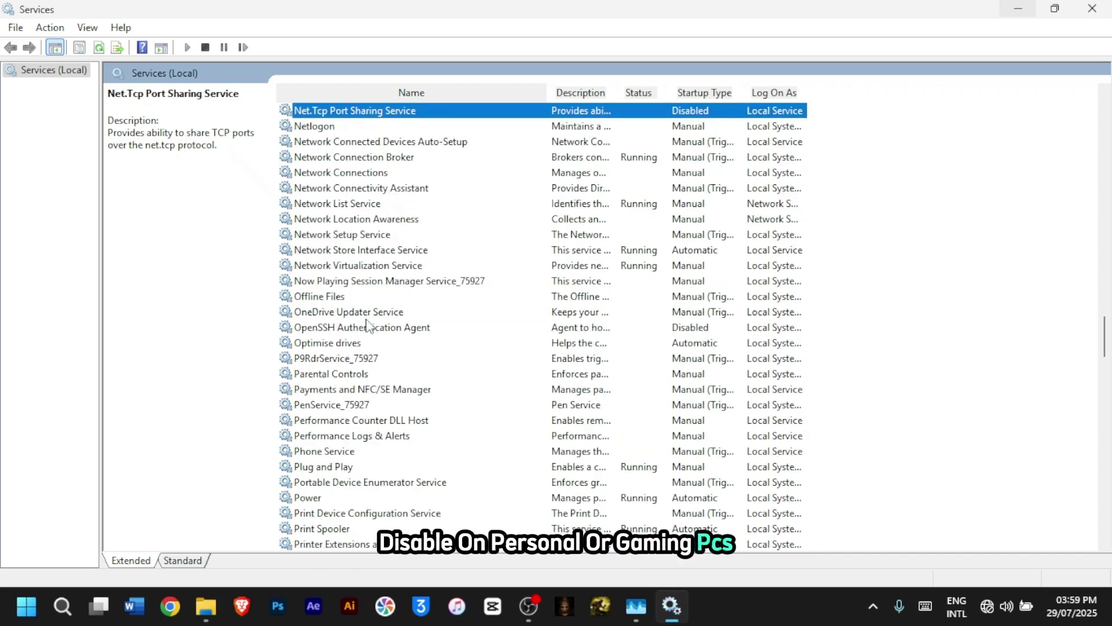
click(364, 330)
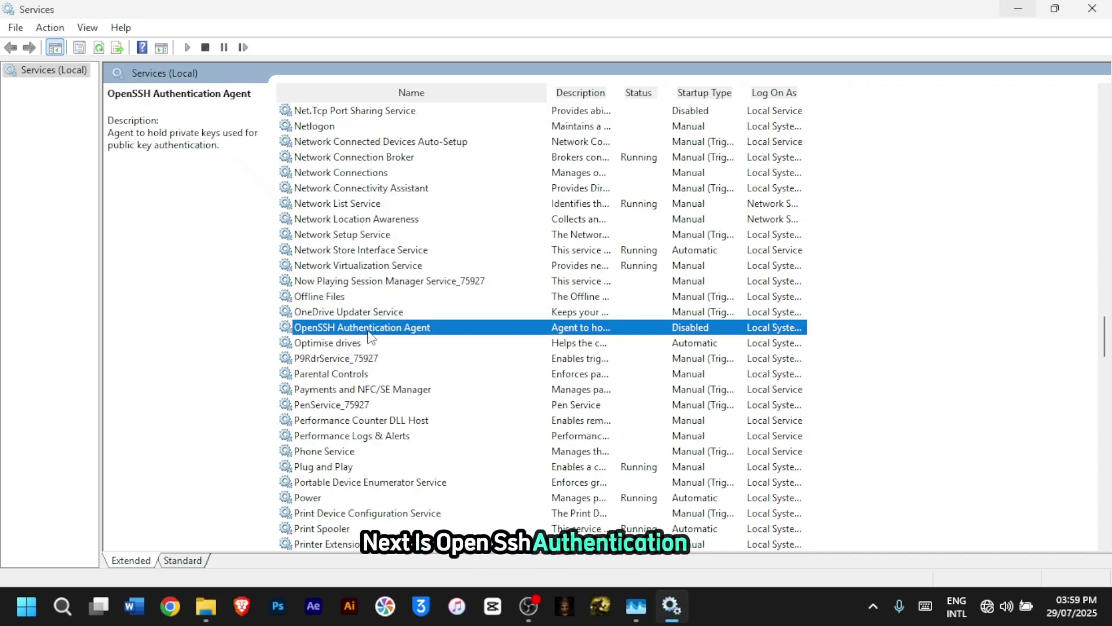
double_click(368, 328)
click(519, 283)
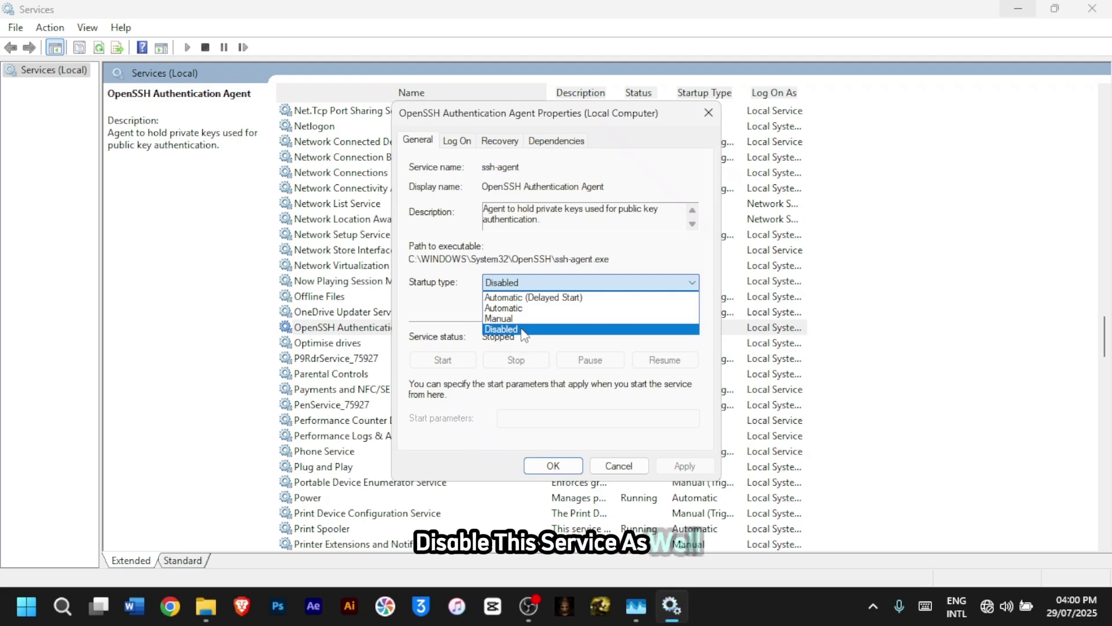
key(Return)
key(Return)
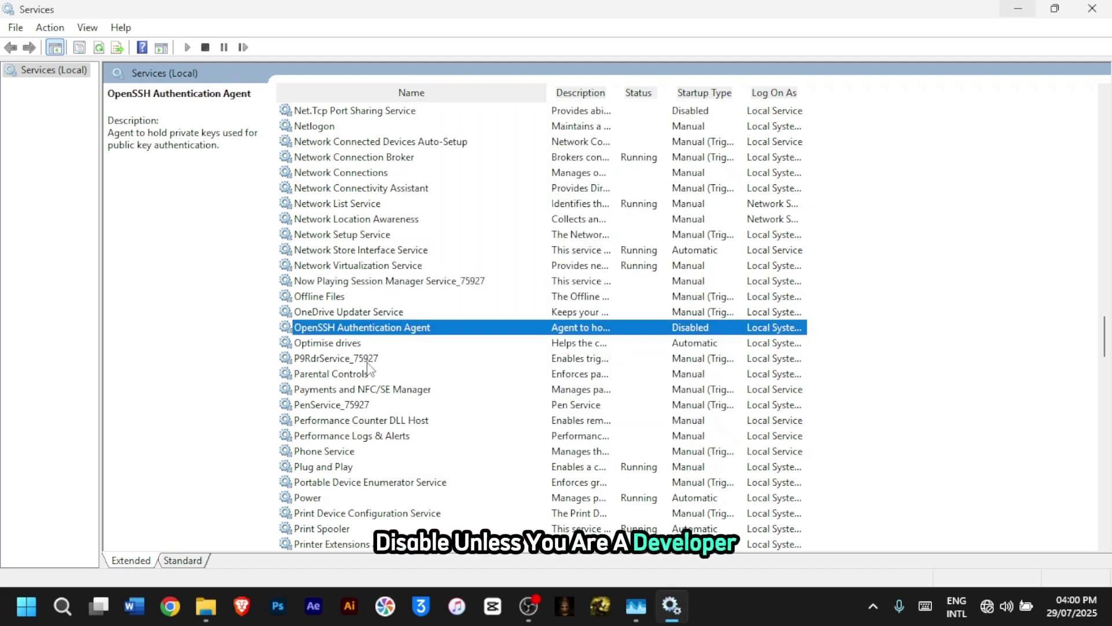
click(346, 375)
- Set the Parental Controls service startup type to Disabled
double_click(346, 379)
click(637, 295)
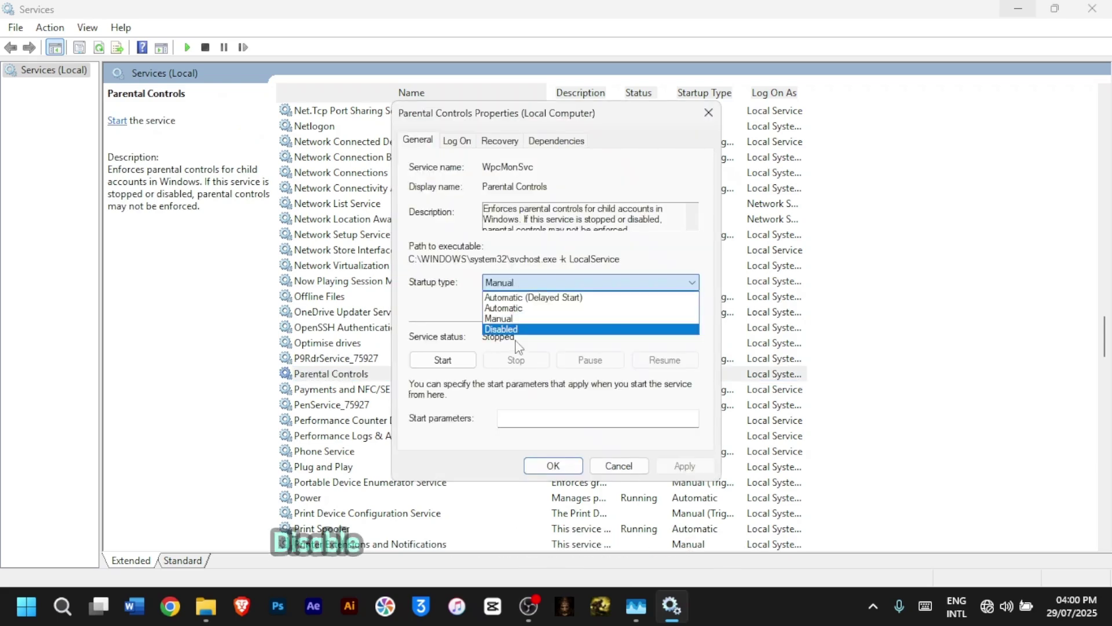
key(Down)
key(Return)
key(Return)
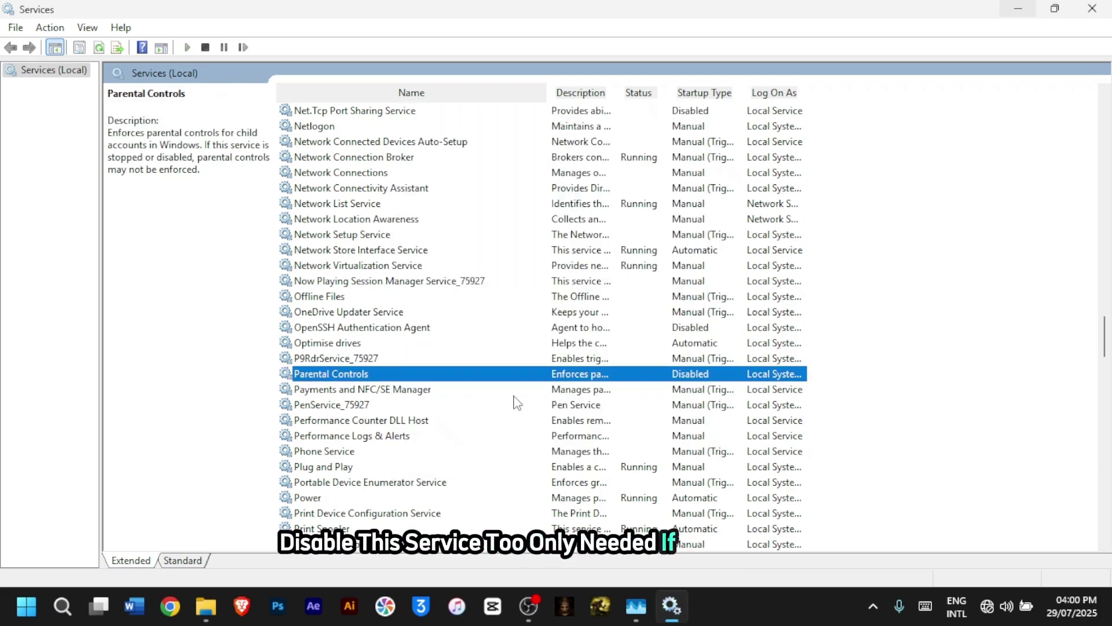
- Select Remote Desktop Configuration and confirm Remote Registry stays Disabled
scroll(368, 285, down, 7)
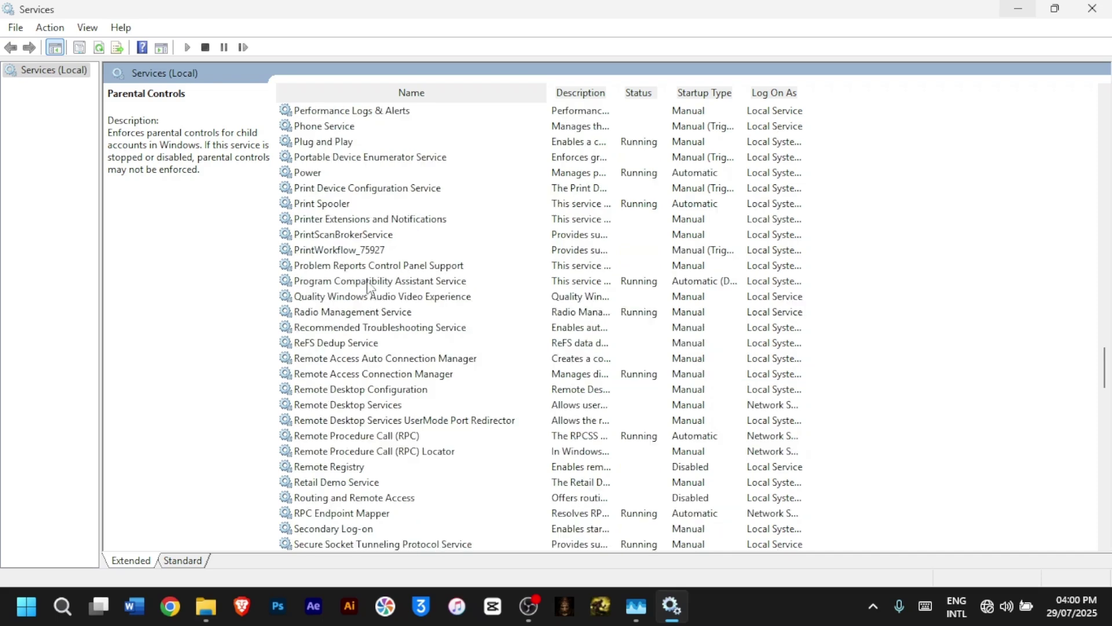
click(346, 391)
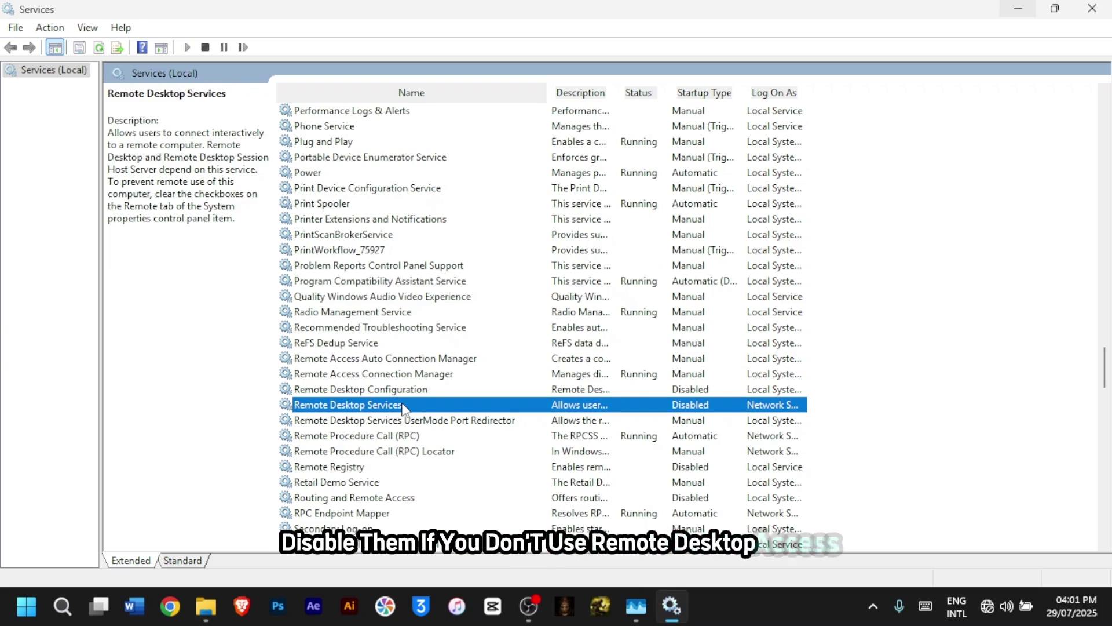
scroll(404, 409, down, 2)
double_click(339, 376)
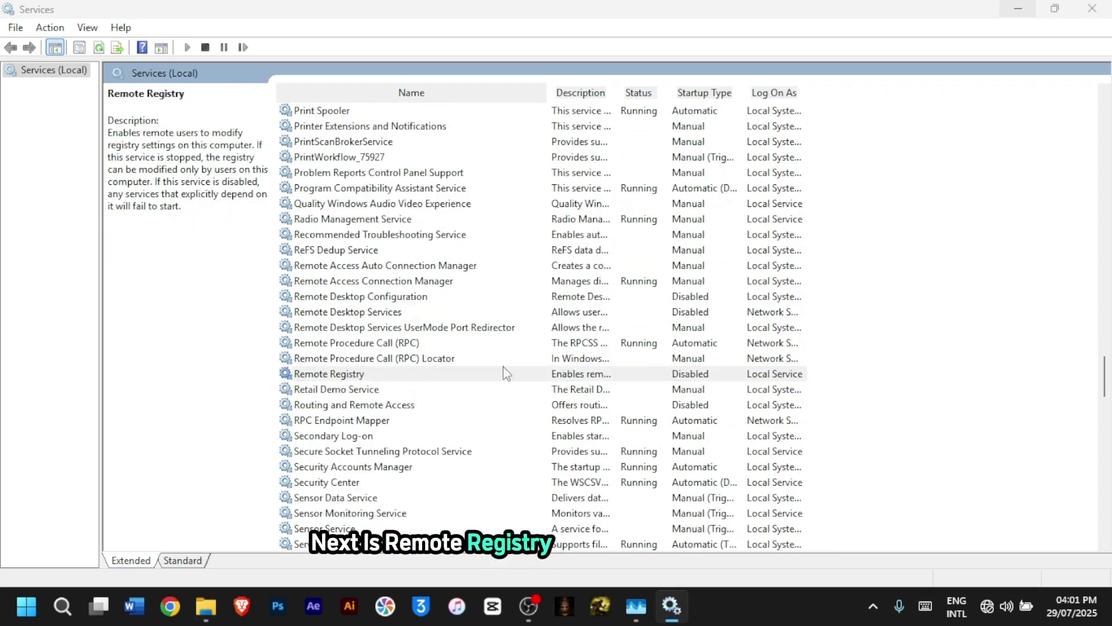
click(552, 282)
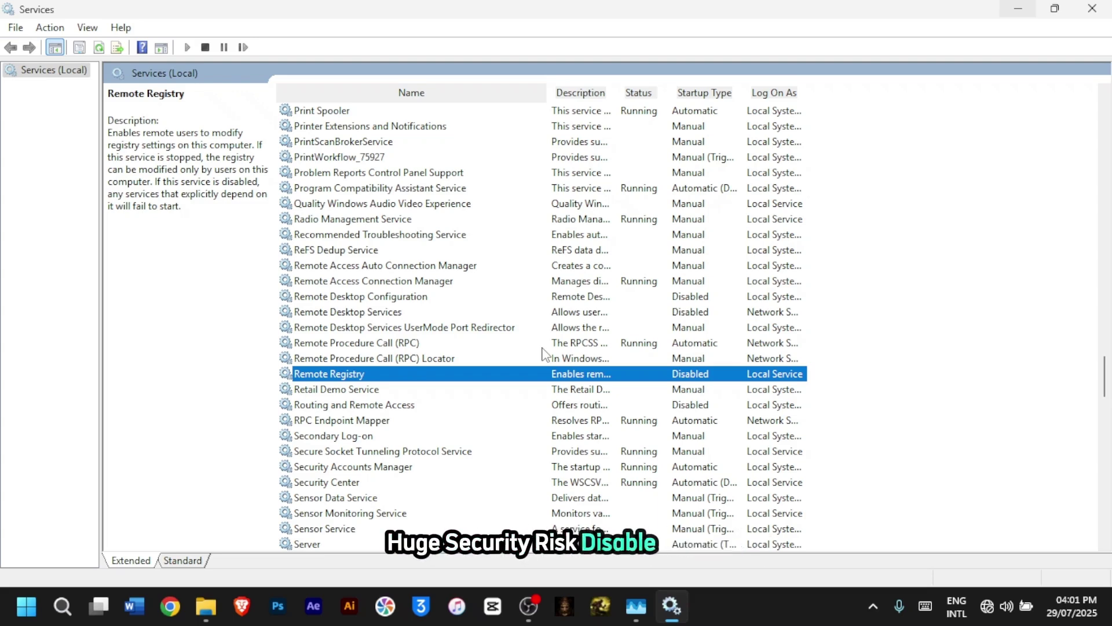
- Set Shared PC Account Manager's startup type to Disabled
scroll(338, 287, down, 6)
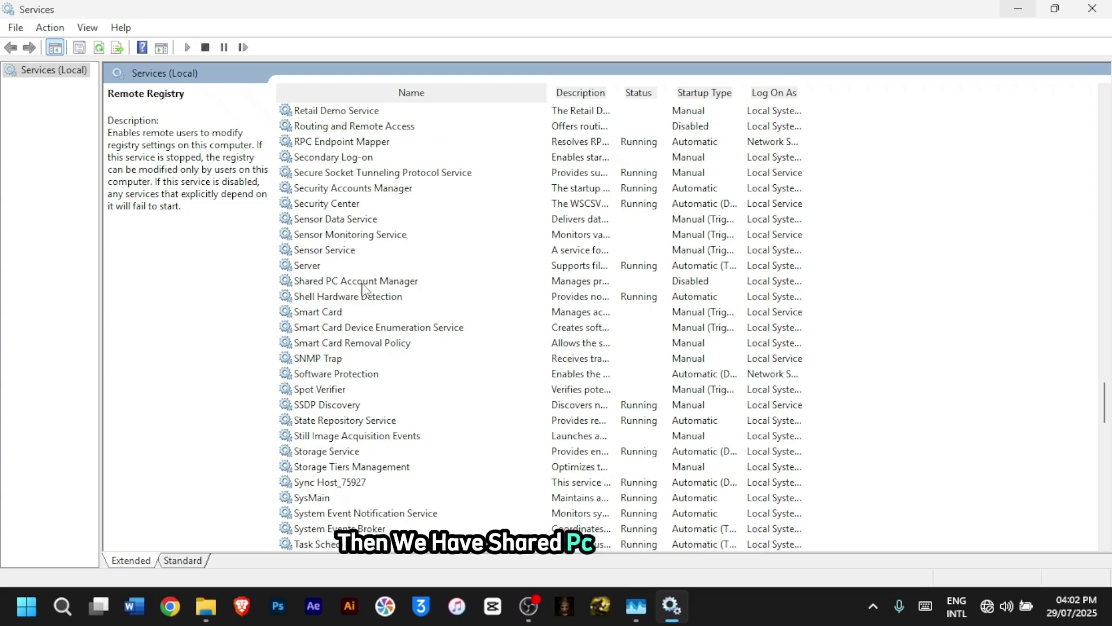
double_click(371, 281)
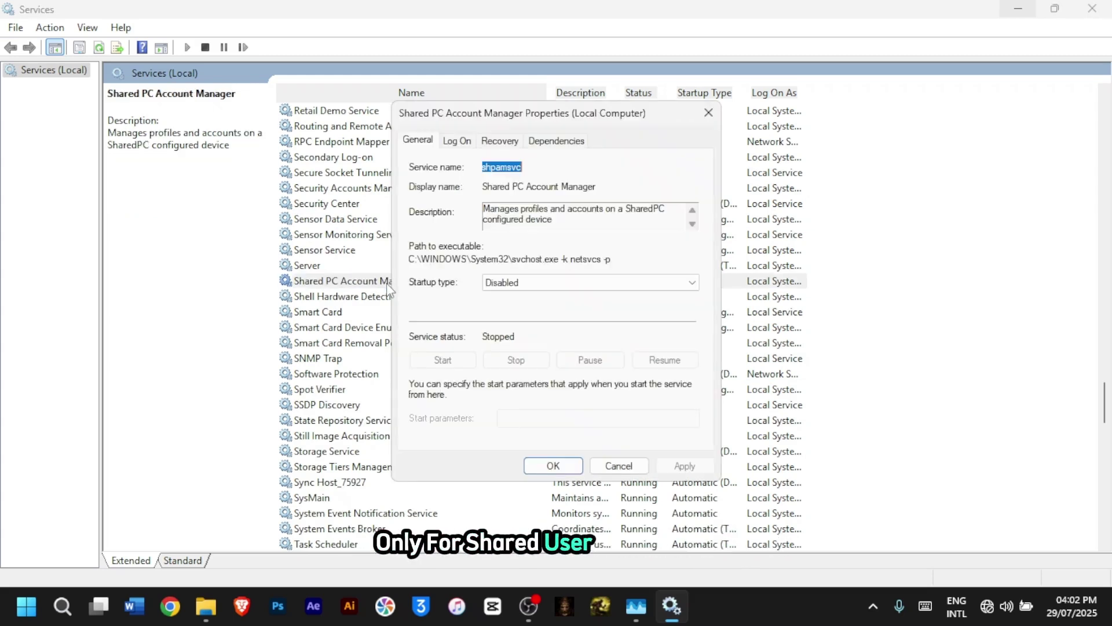
click(548, 290)
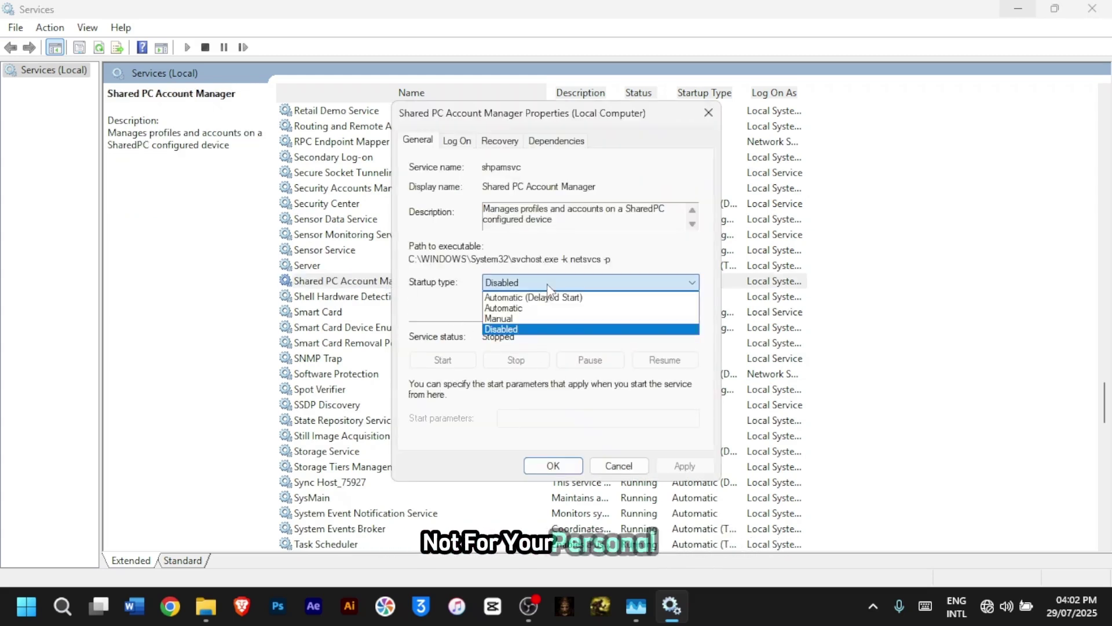
click(548, 332)
click(685, 465)
click(554, 465)
scroll(319, 364, down, 3)
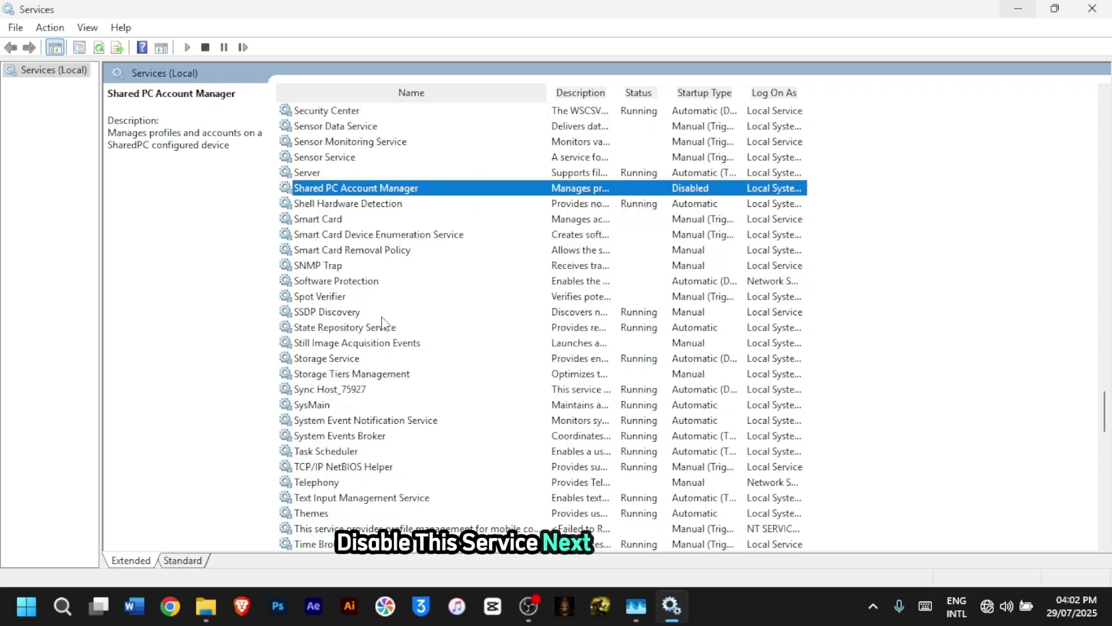
- Select SysMain and set the Themes service startup type to Disabled
click(318, 362)
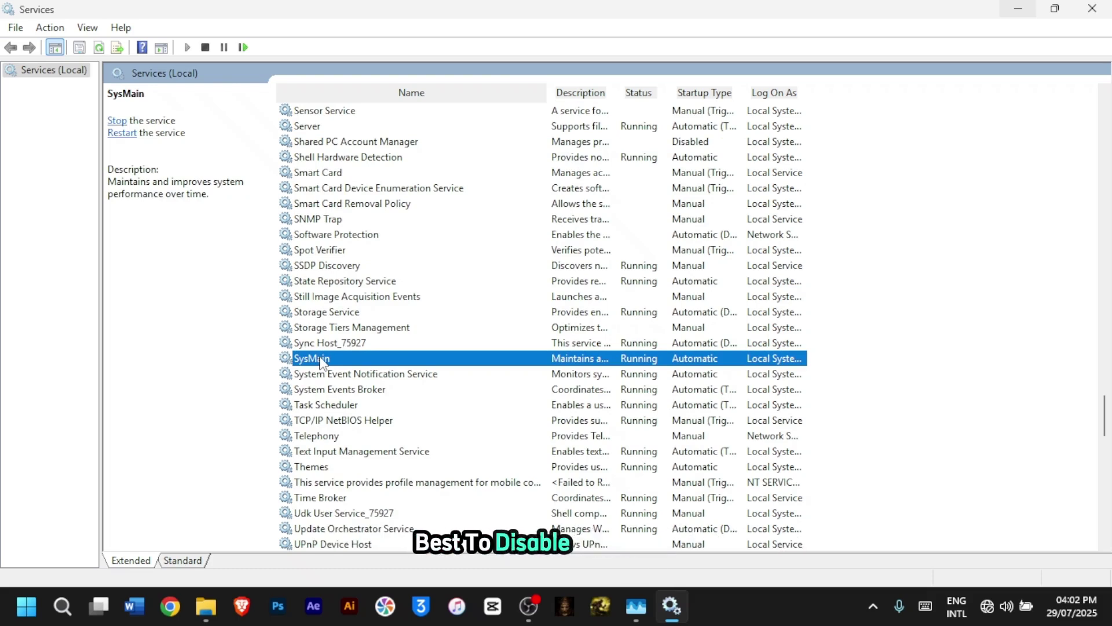
scroll(345, 364, down, 2)
double_click(322, 374)
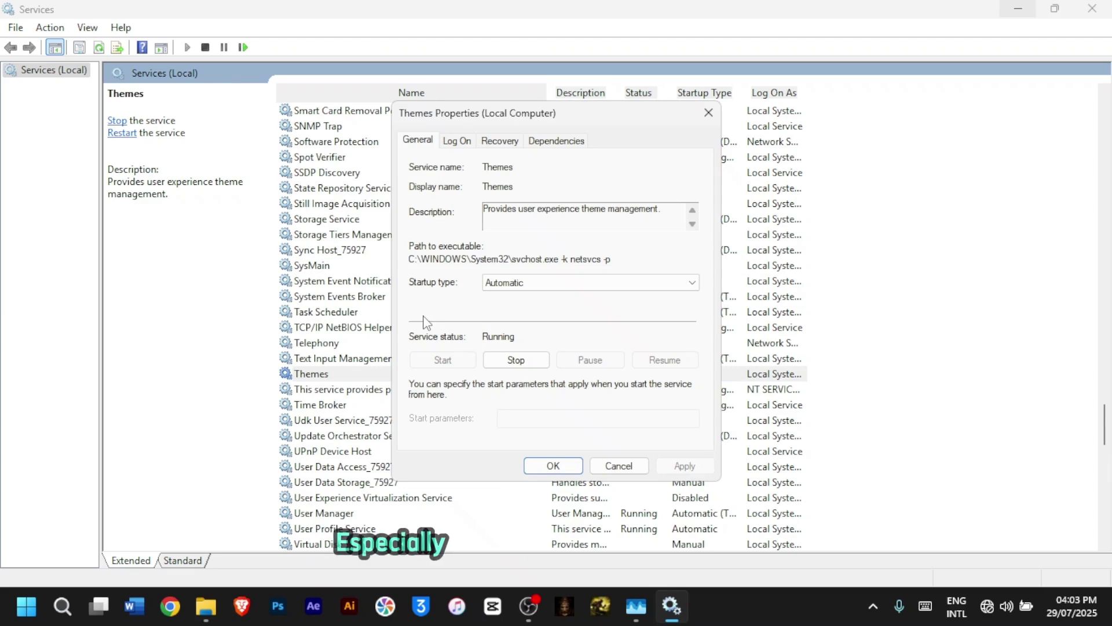
click(539, 287)
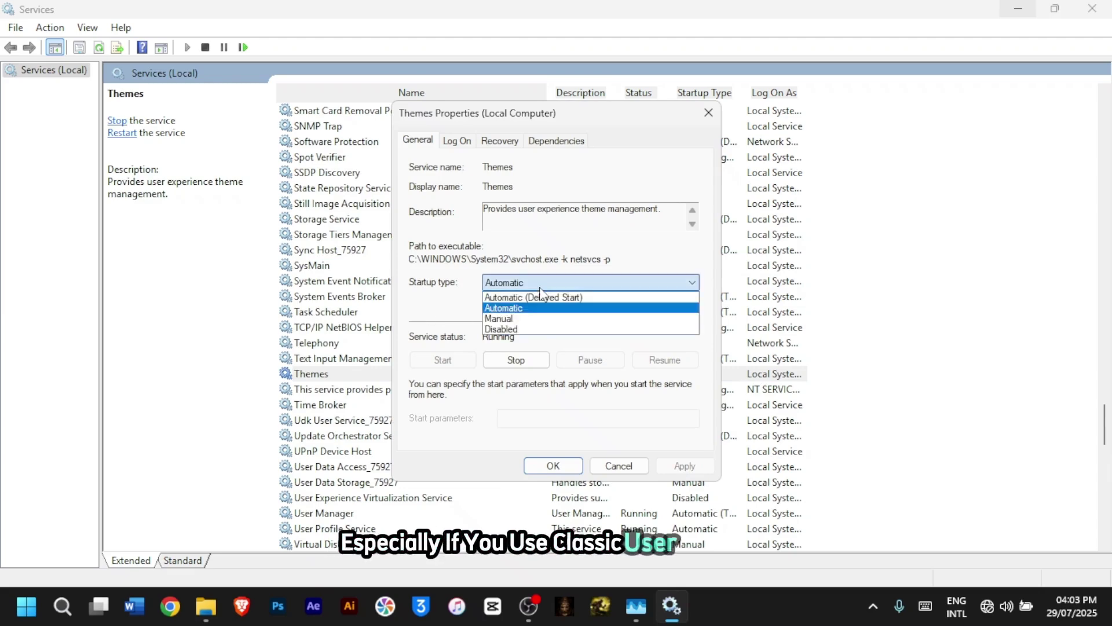
click(509, 329)
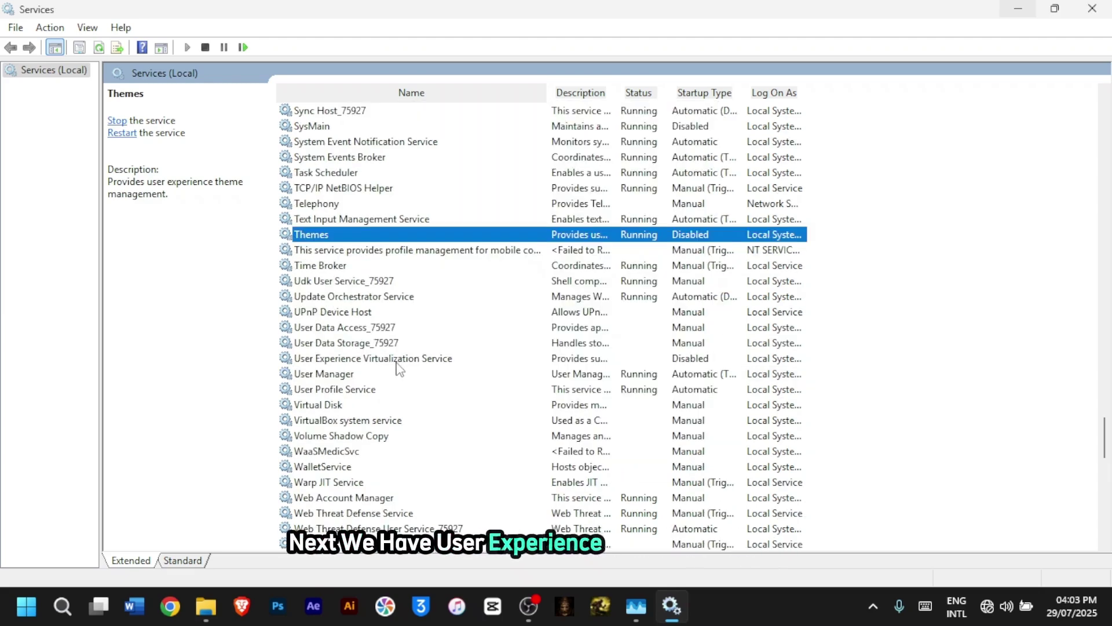
- Disable User Experience Virtualization Service and open WalletService's properties
click(408, 359)
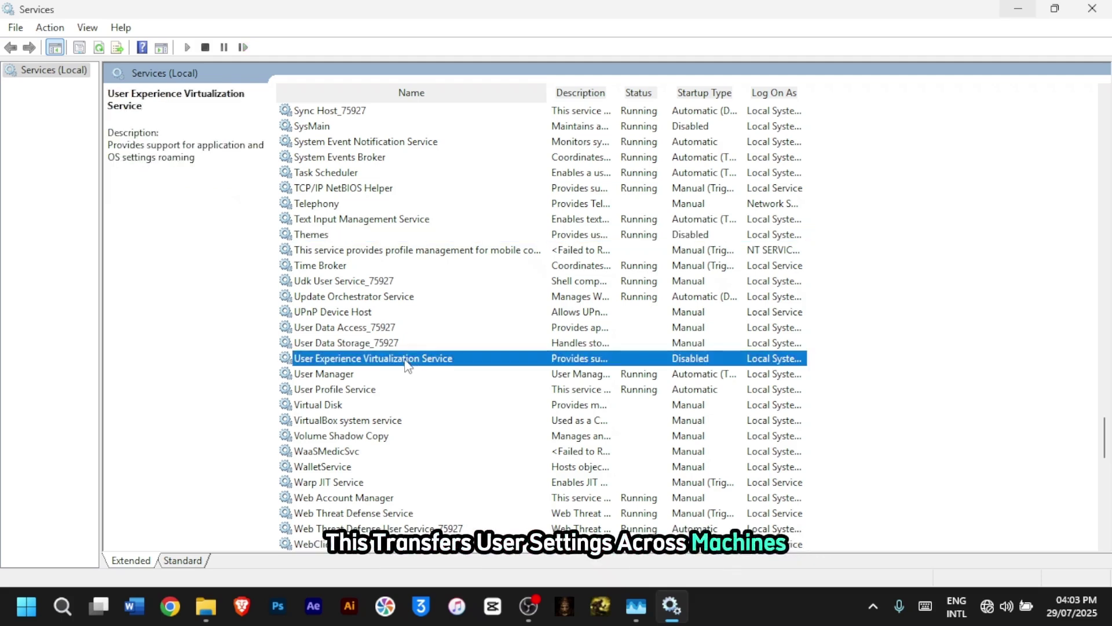
double_click(406, 359)
click(543, 282)
click(522, 334)
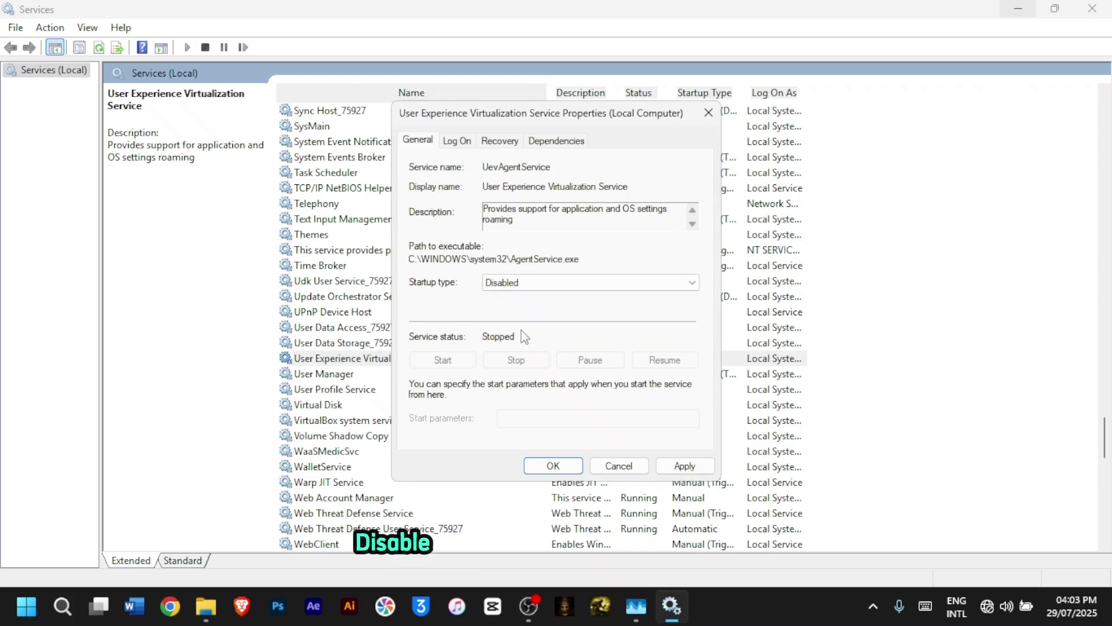
click(554, 465)
scroll(339, 335, down, 3)
double_click(341, 328)
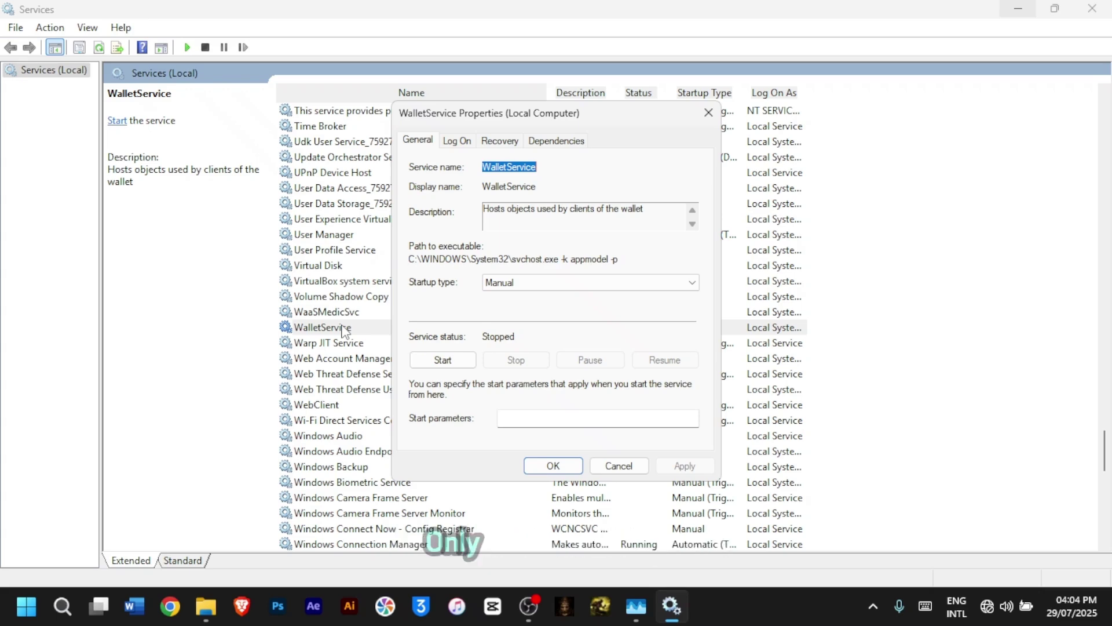
- Confirm WalletService as Disabled and open Windows Biometric Service's startup type choices
click(539, 282)
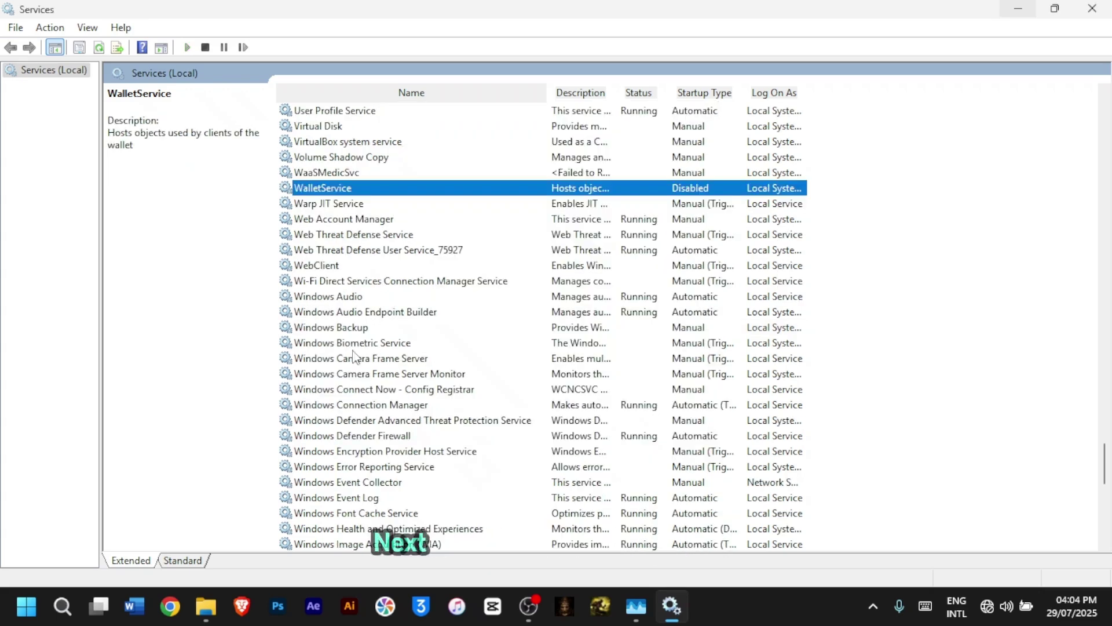
click(365, 344)
double_click(365, 344)
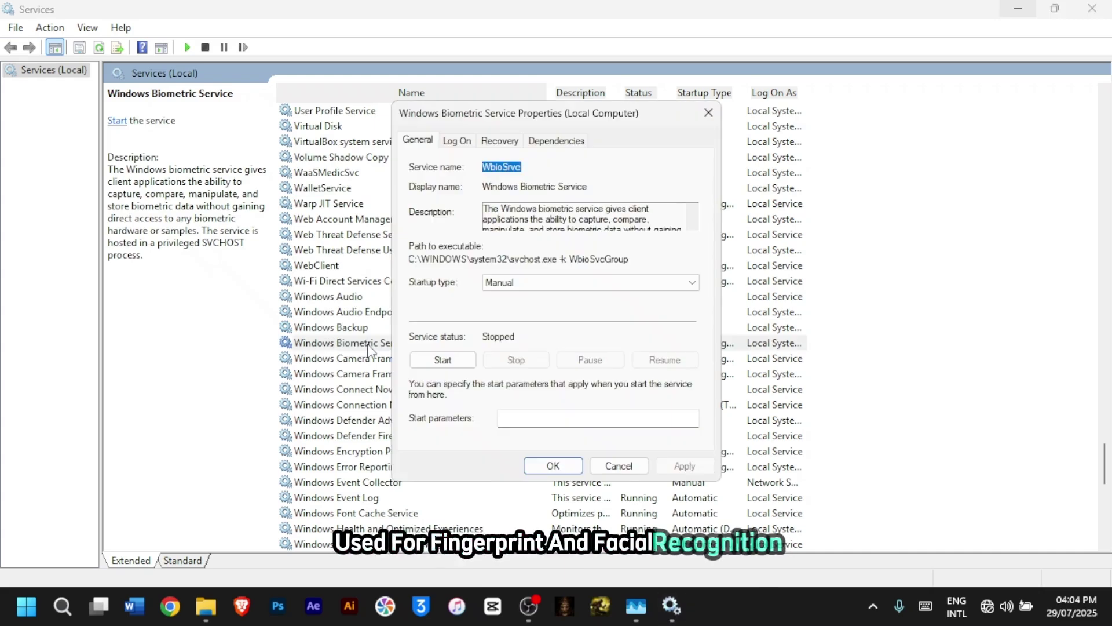
click(505, 285)
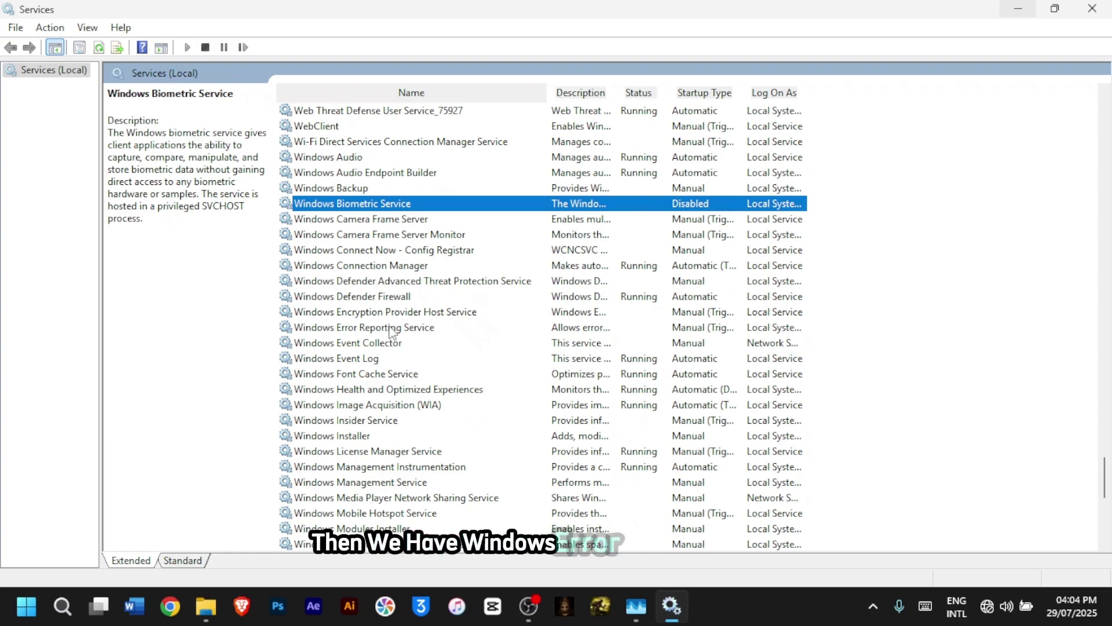
- Disable the Windows Error Reporting and Windows Mobile Hotspot services
double_click(391, 329)
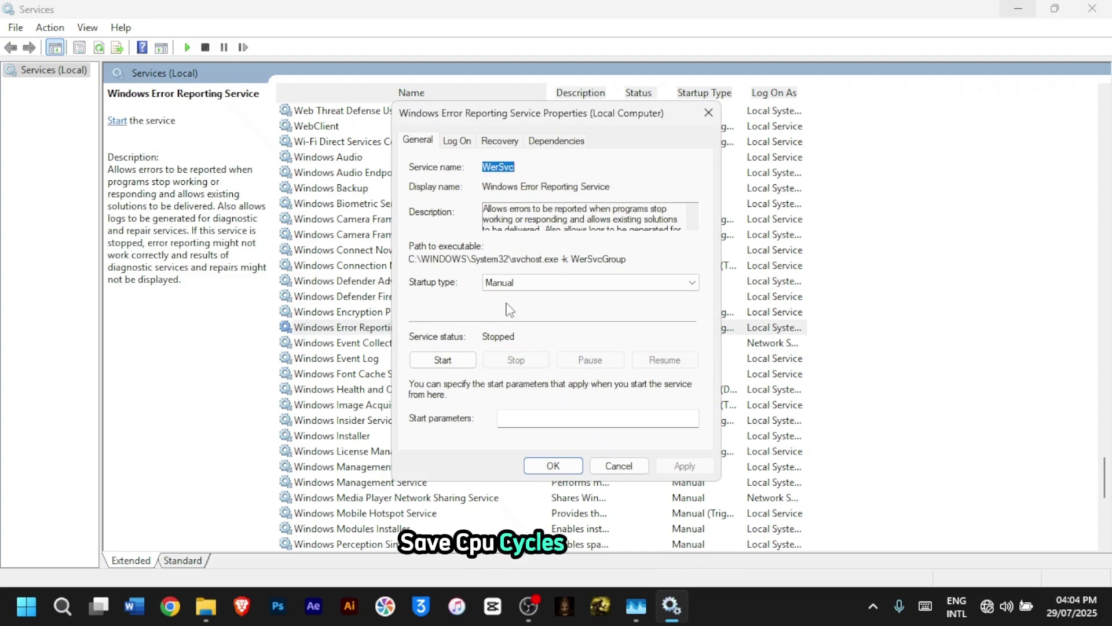
click(505, 283)
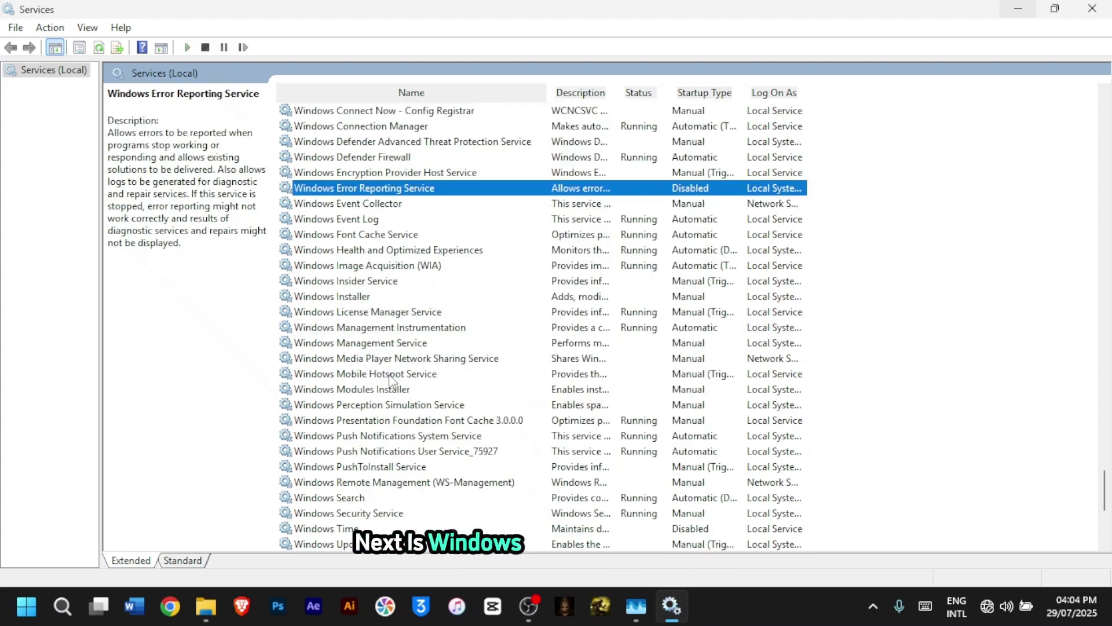
double_click(390, 373)
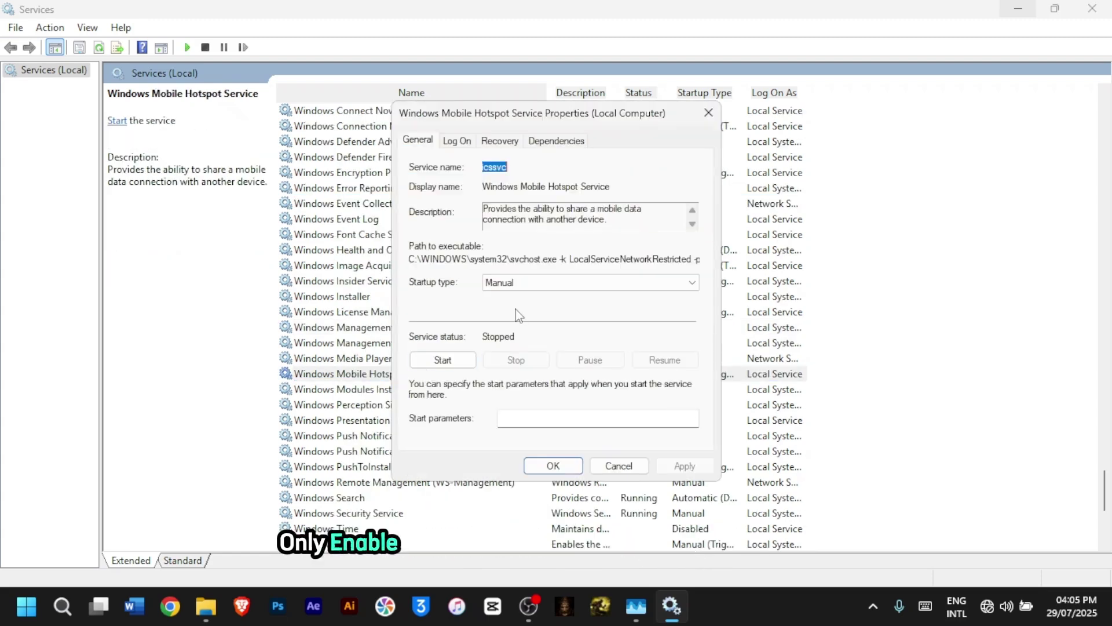
click(554, 284)
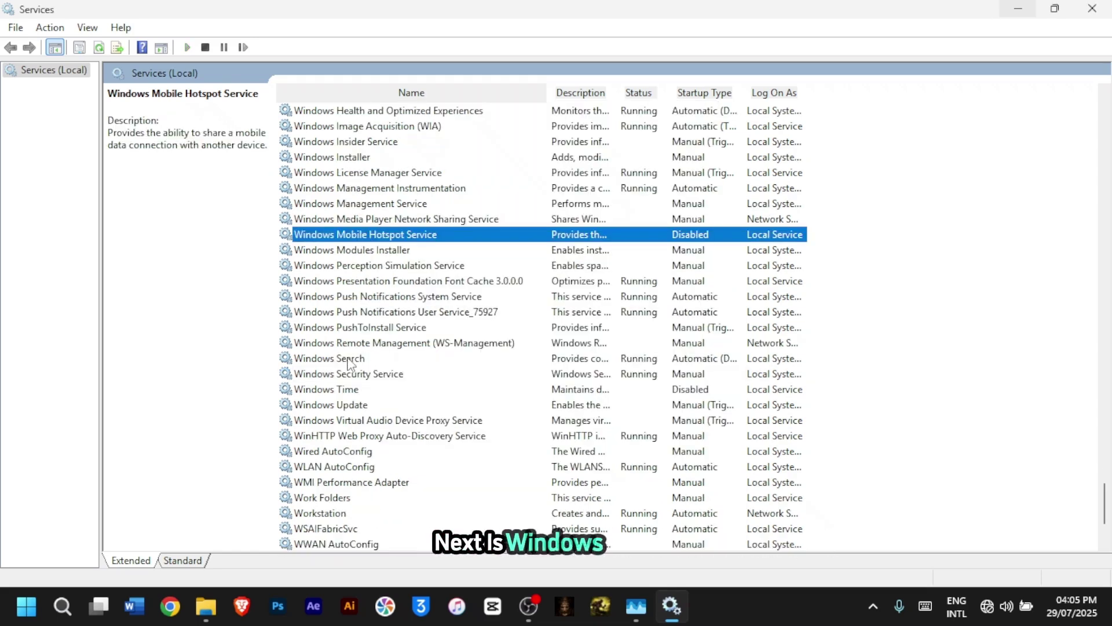
- Disable the Windows Search and Work Folders services
double_click(347, 359)
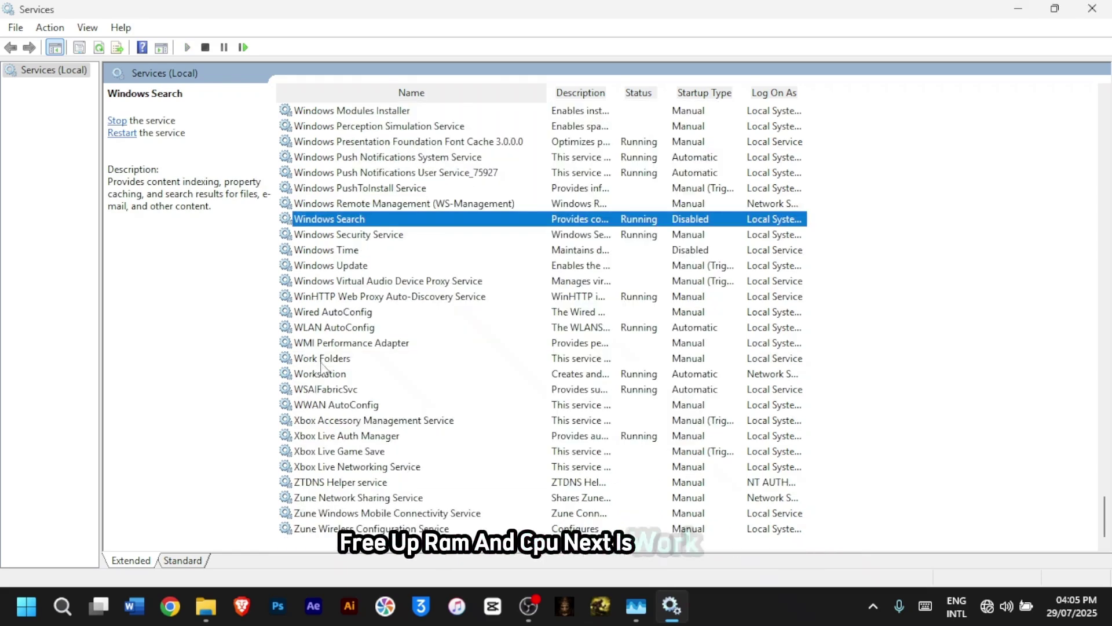
double_click(334, 363)
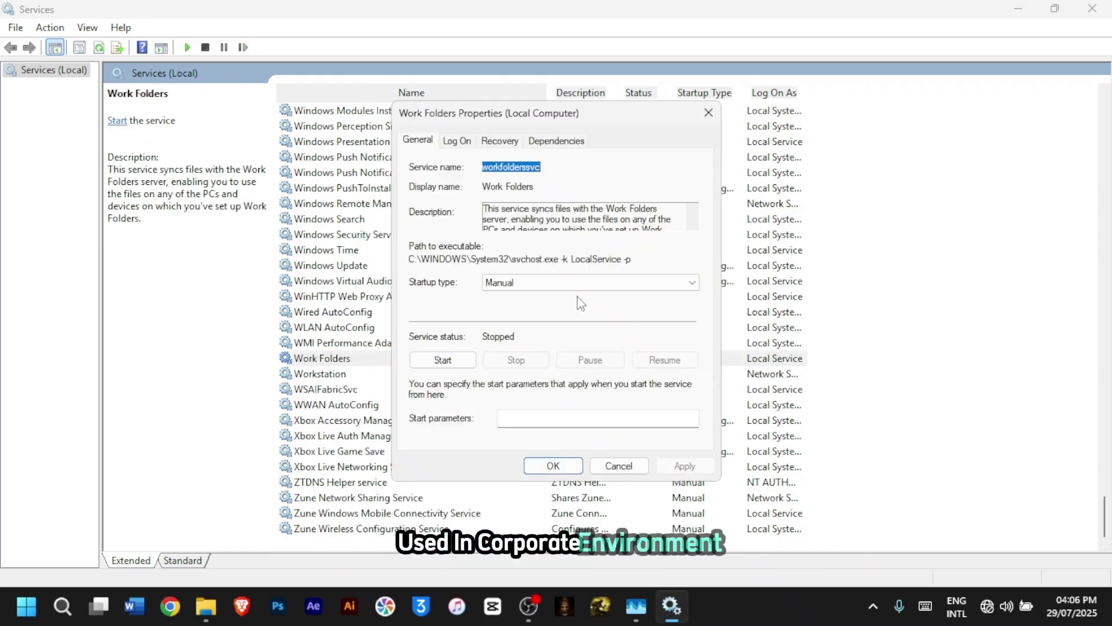
click(603, 284)
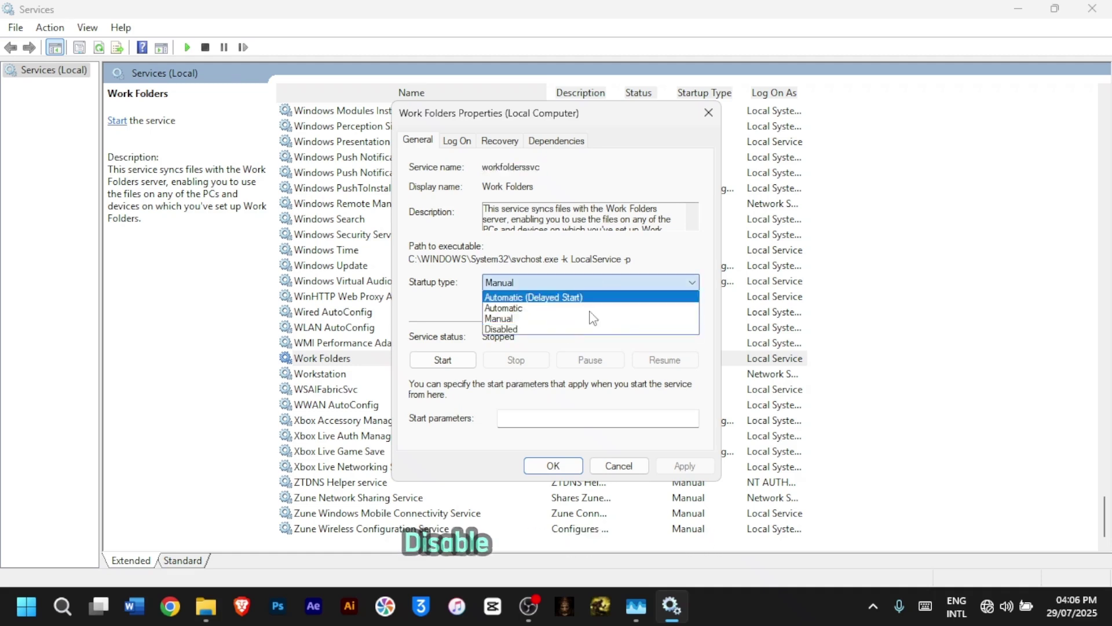
click(545, 330)
click(685, 467)
click(554, 466)
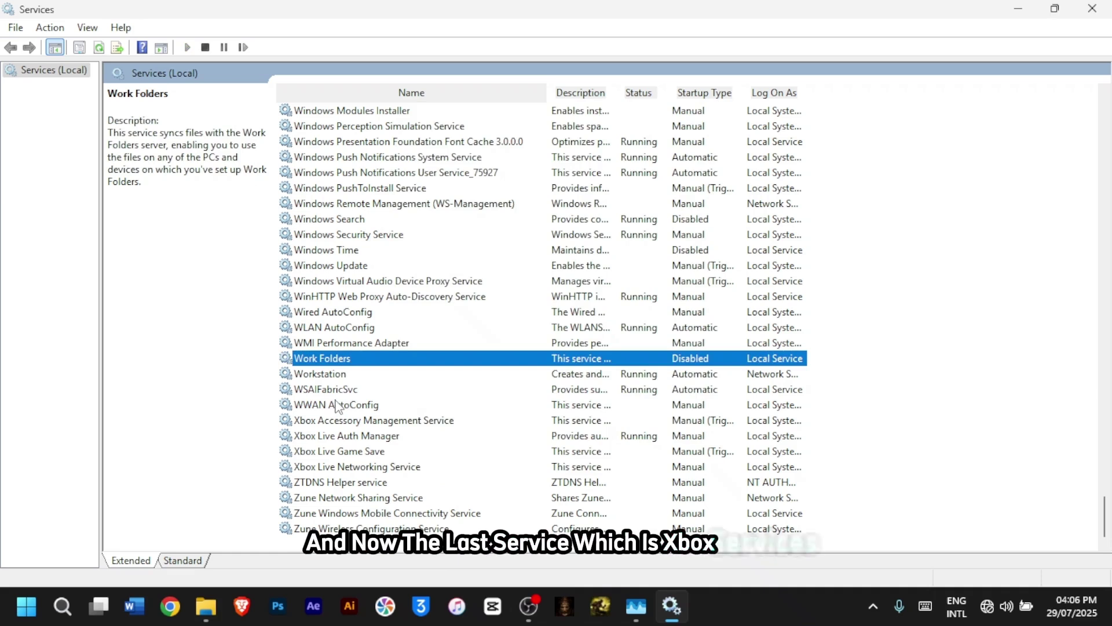
- Review Xbox Accessory Management, Live Game Save and Live Networking, then un-maximize the Services window
click(340, 421)
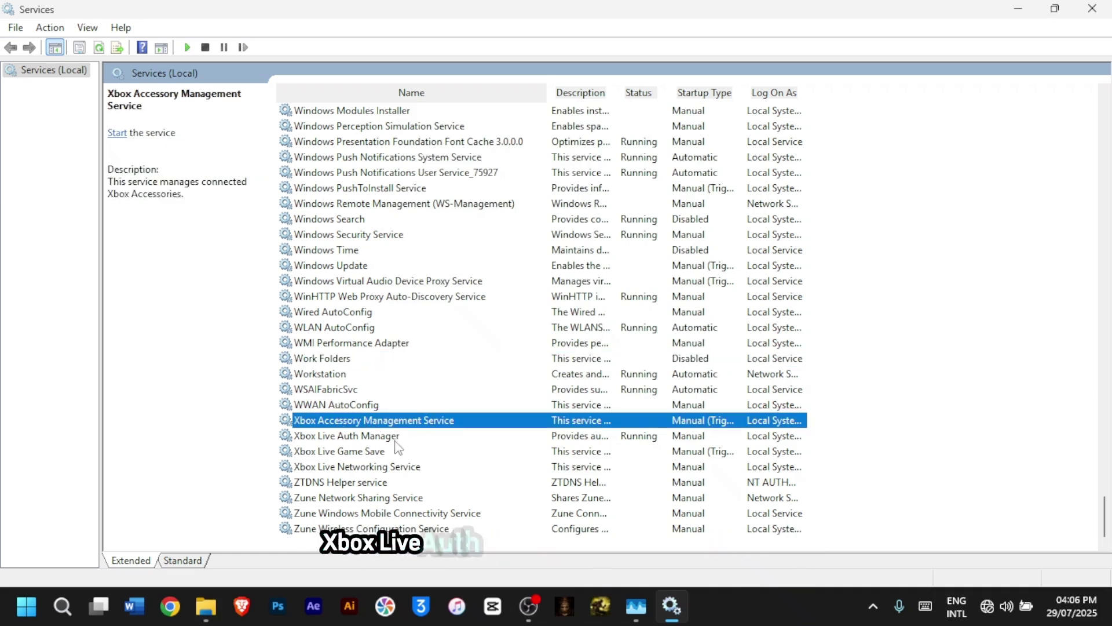
click(345, 452)
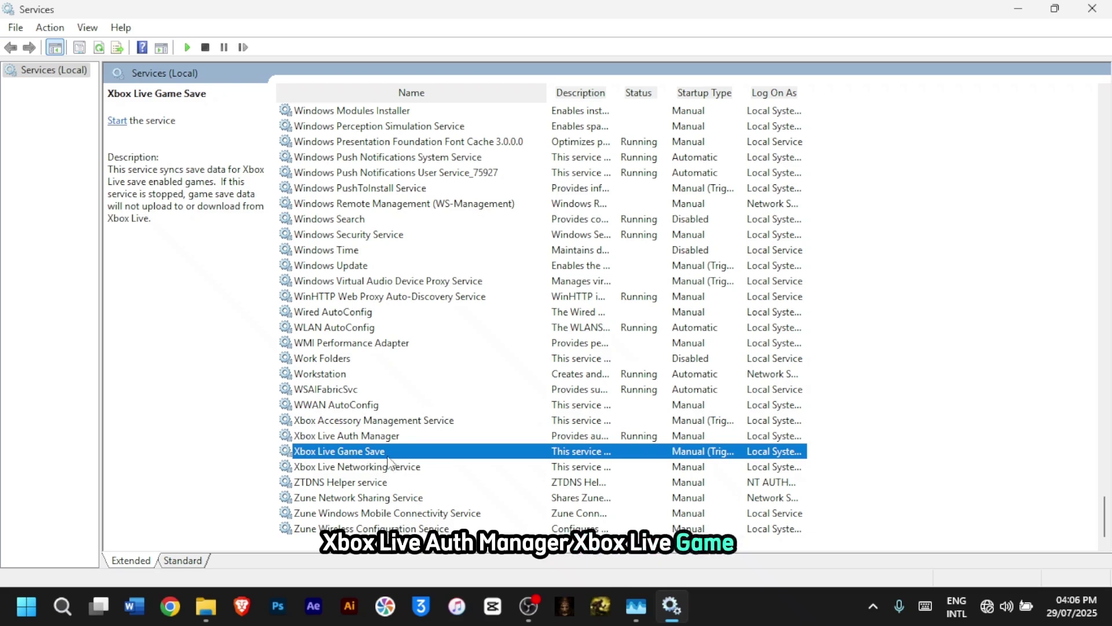
click(328, 467)
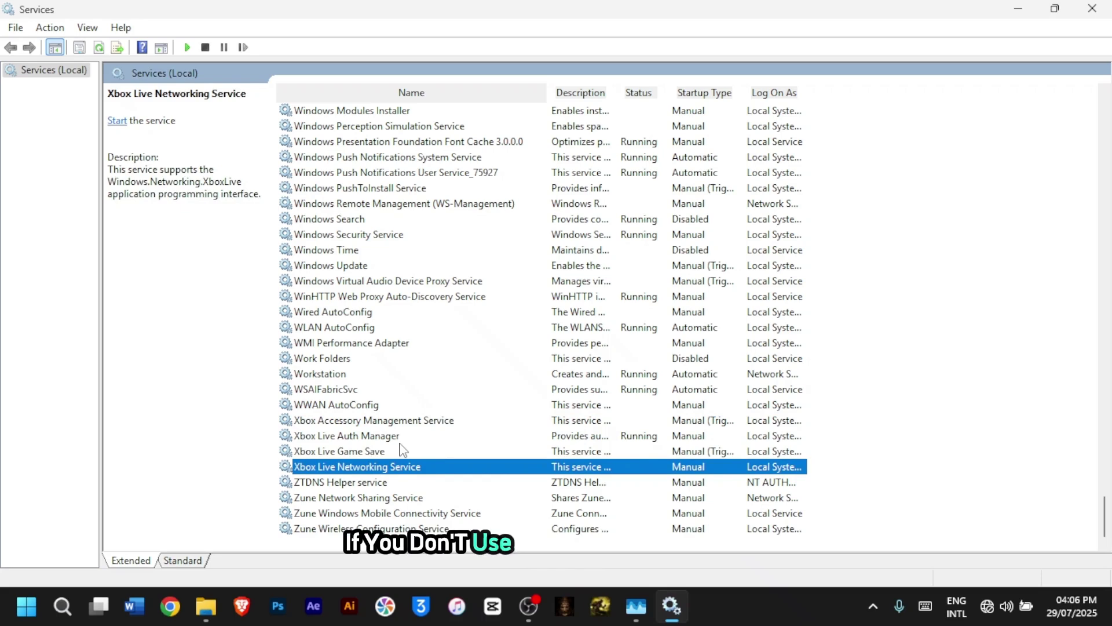
key(super+Down)
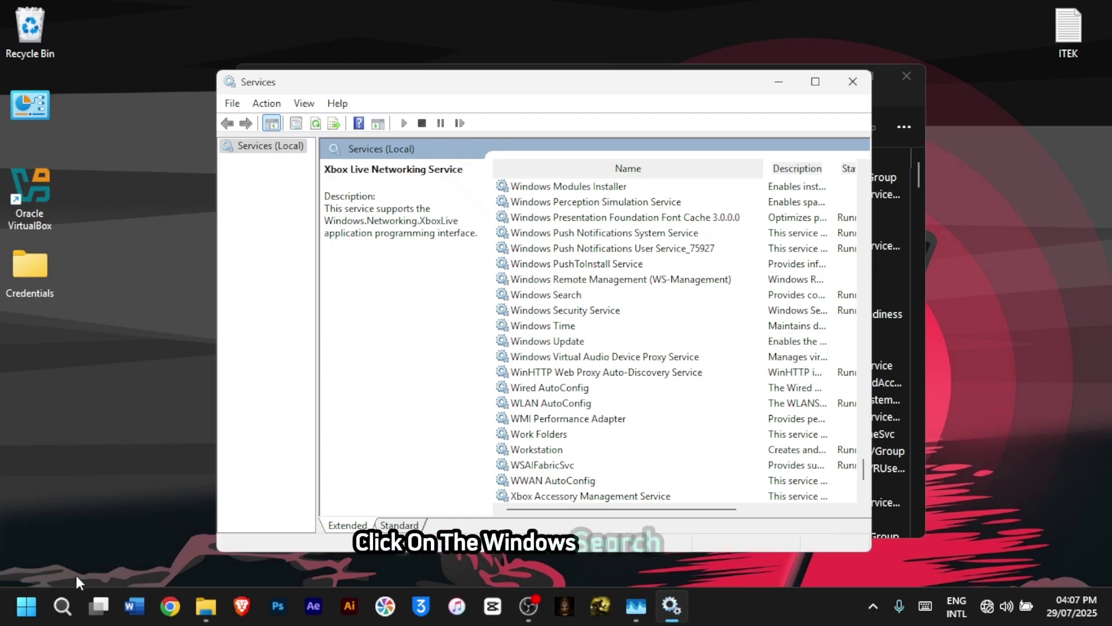
- Launch Command Prompt with administrator rights from a cmd search, approving the UAC prompt
click(62, 604)
text(cmd)
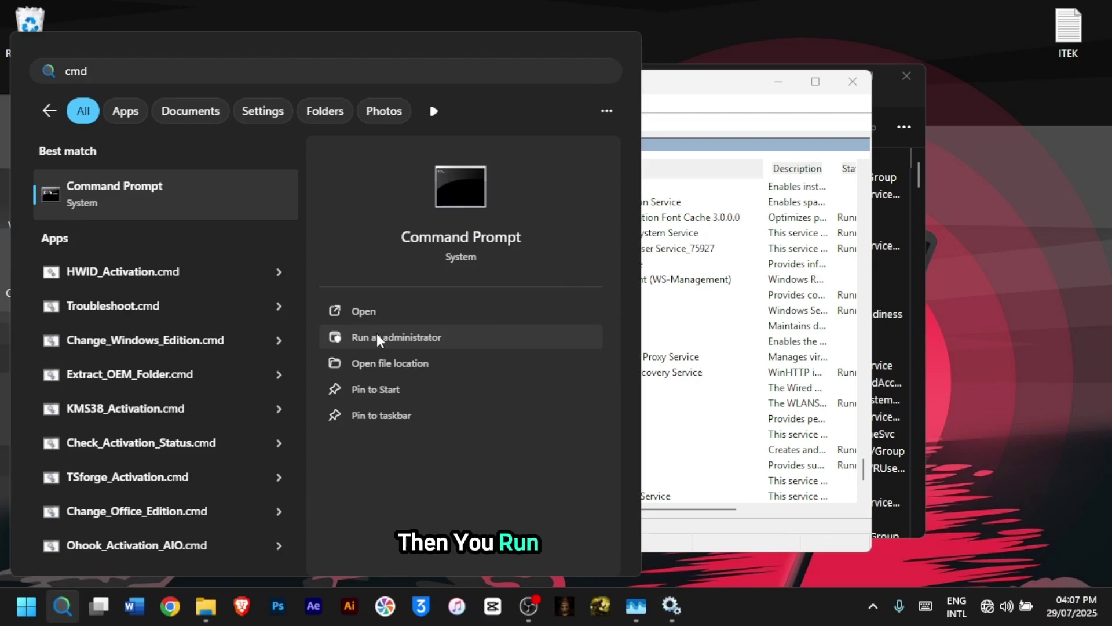
click(377, 339)
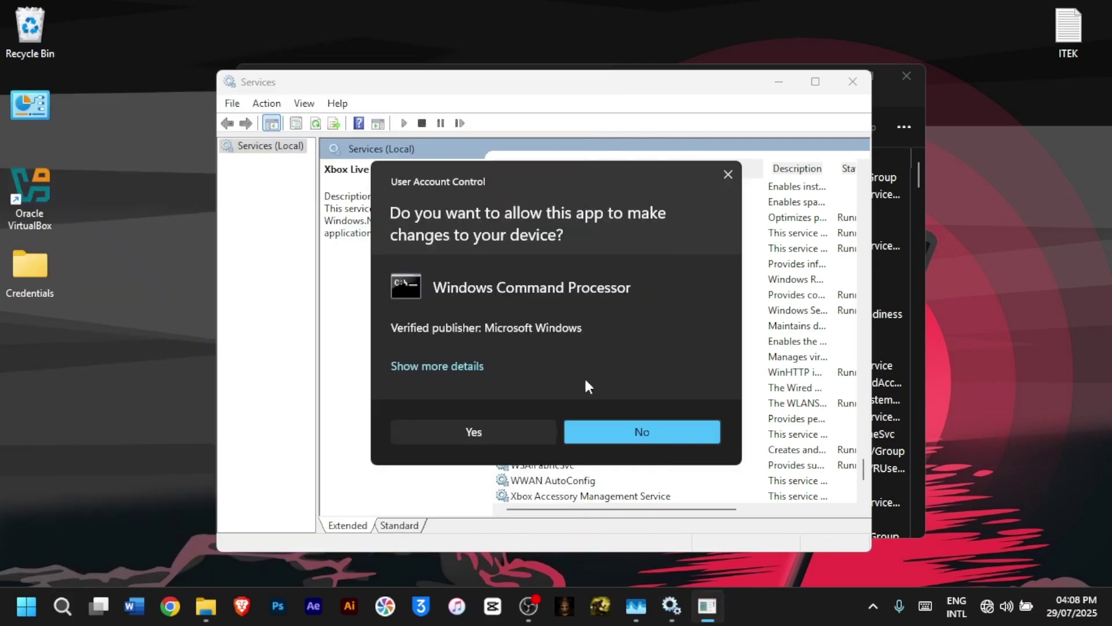
click(518, 439)
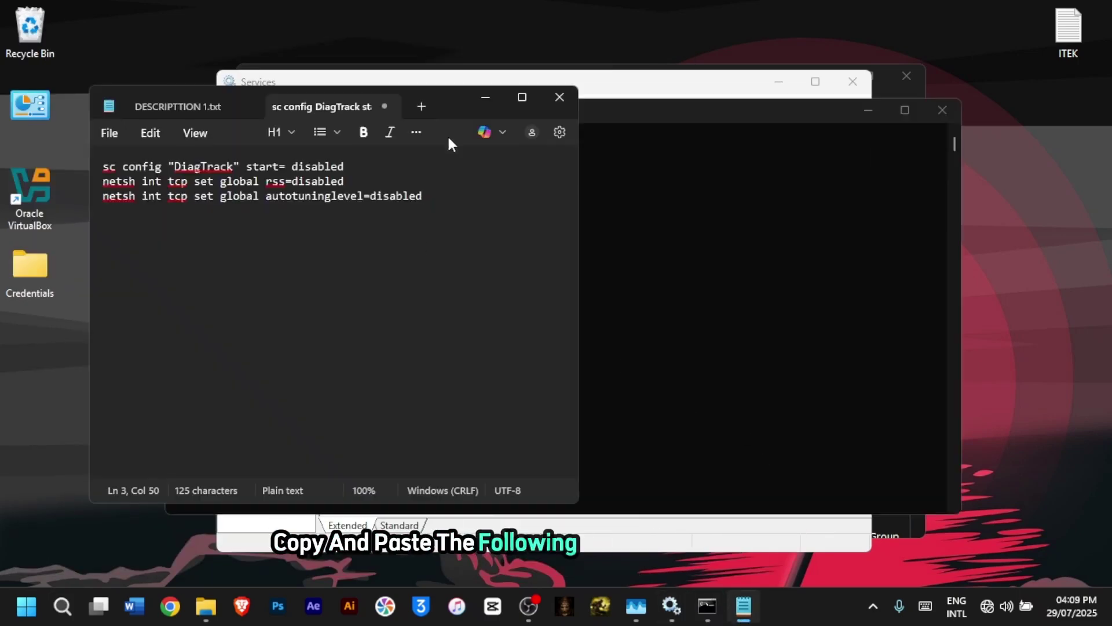
- Disable the DiagTrack service by running its sc config command copied from Notepad
drag(450, 99, 1005, 167)
click(649, 235)
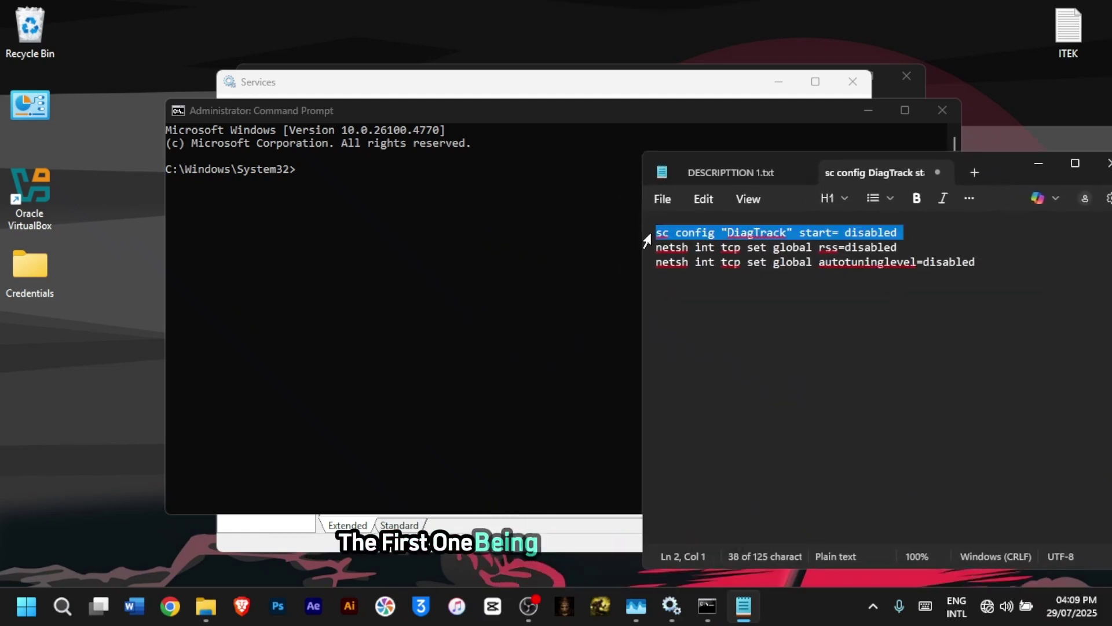
key(ctrl+c)
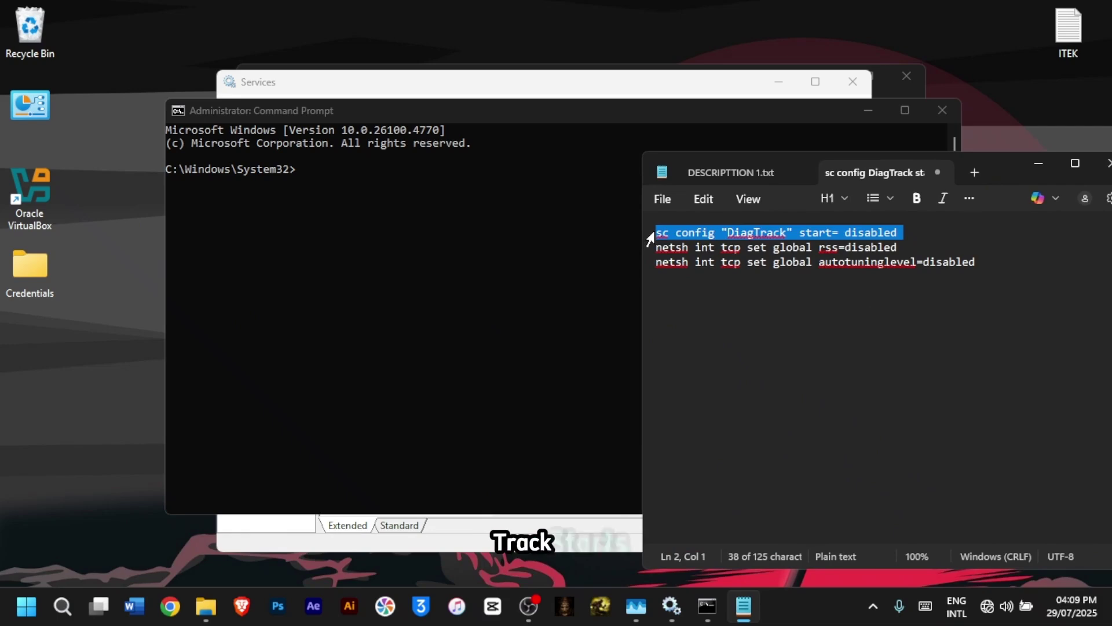
click(316, 166)
right_click(304, 166)
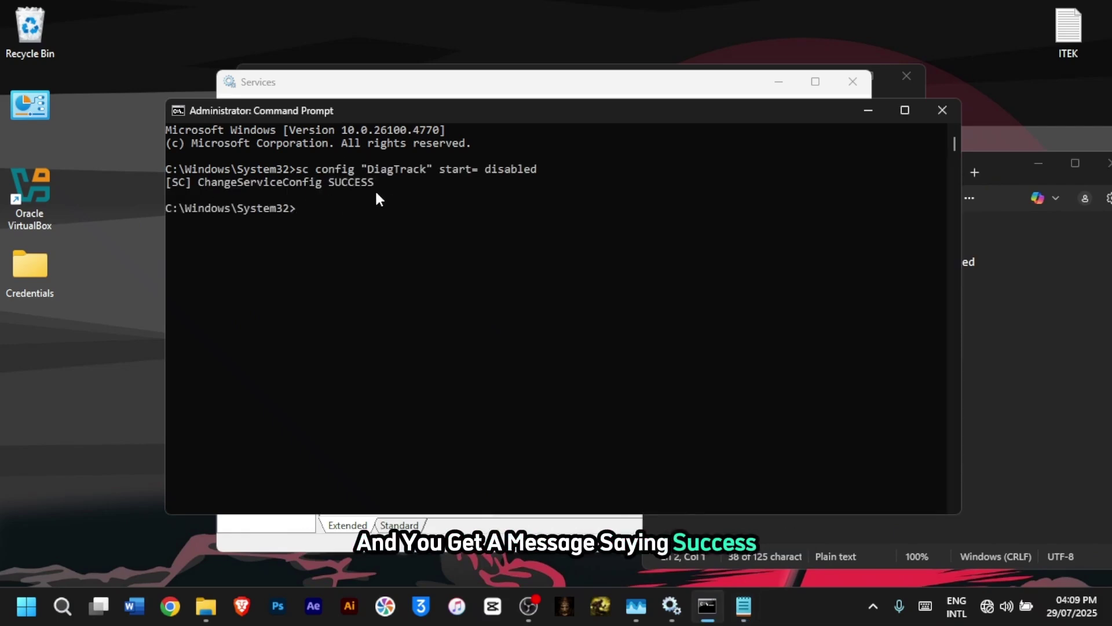
- Turn off TCP receive-side scaling with the netsh int tcp rss=disabled command
click(999, 172)
triple_click(644, 248)
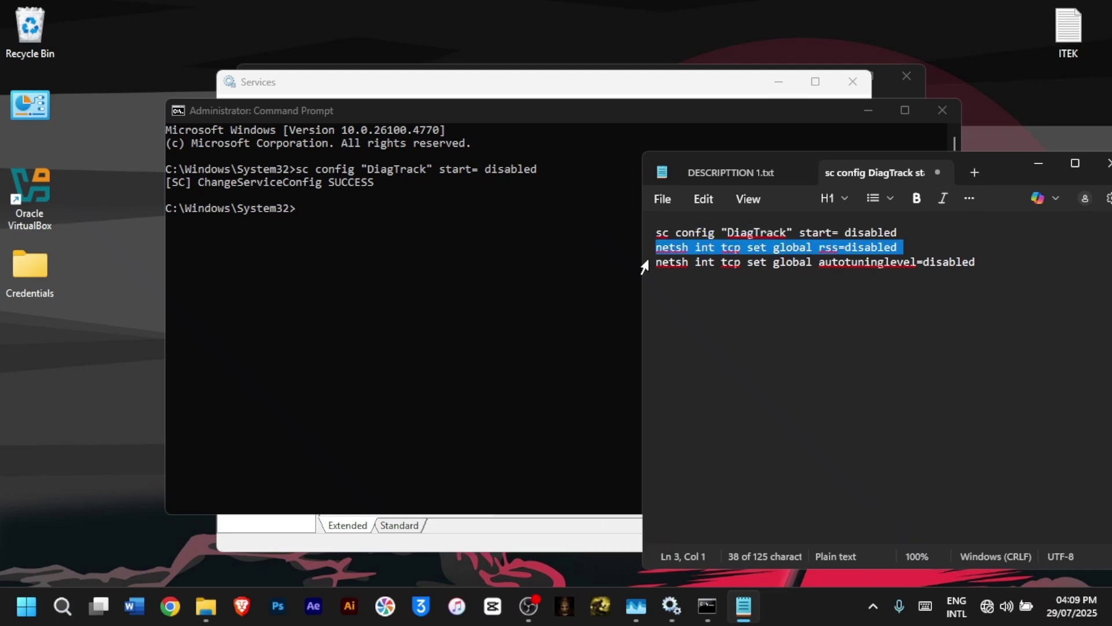
key(ctrl+c)
click(316, 209)
right_click(315, 209)
- Turn off TCP auto-tuning with the netsh int tcp autotuninglevel=disabled command
click(1000, 172)
triple_click(644, 261)
key(ctrl+c)
click(315, 266)
right_click(314, 264)
key(Return)
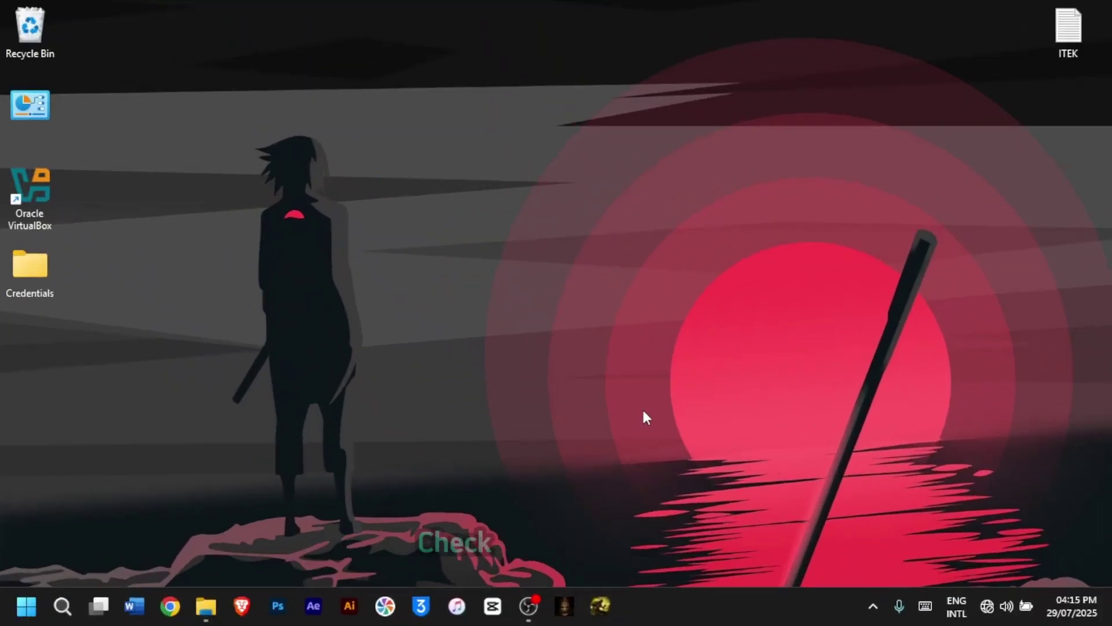
- Open Task Manager from the taskbar and view the CPU graph, showing about 40% at 2.00 GHz
right_click(719, 607)
click(782, 542)
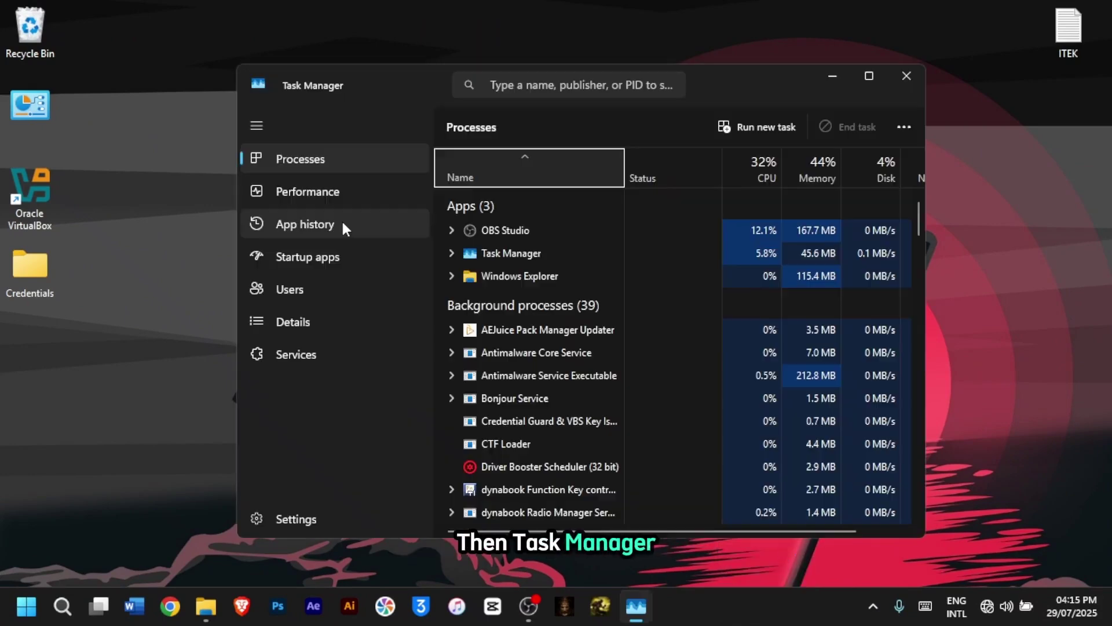
click(334, 192)
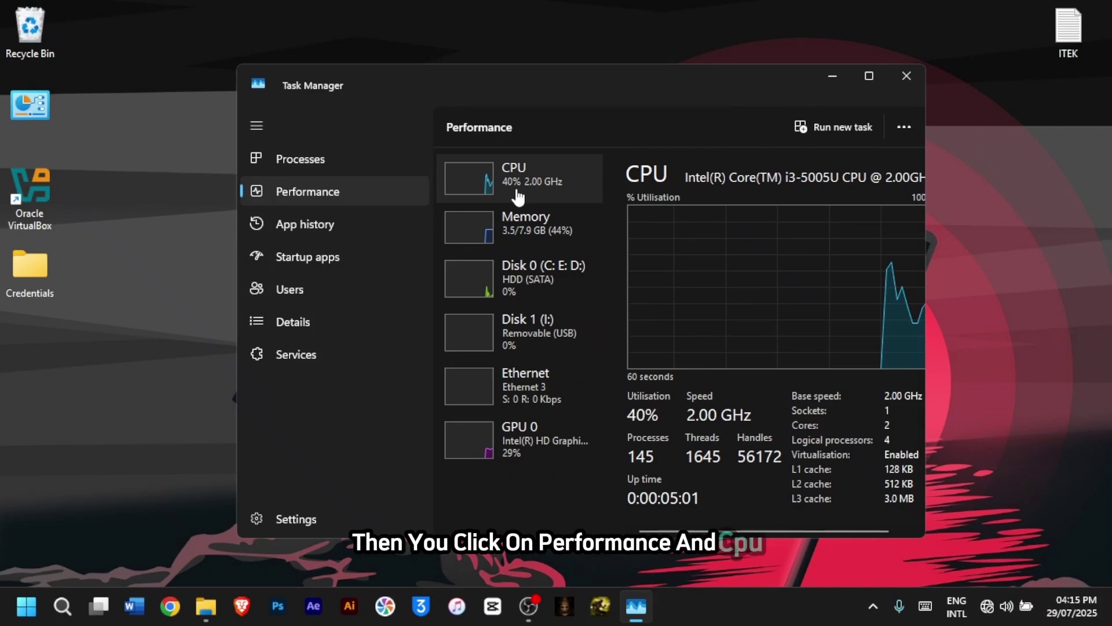